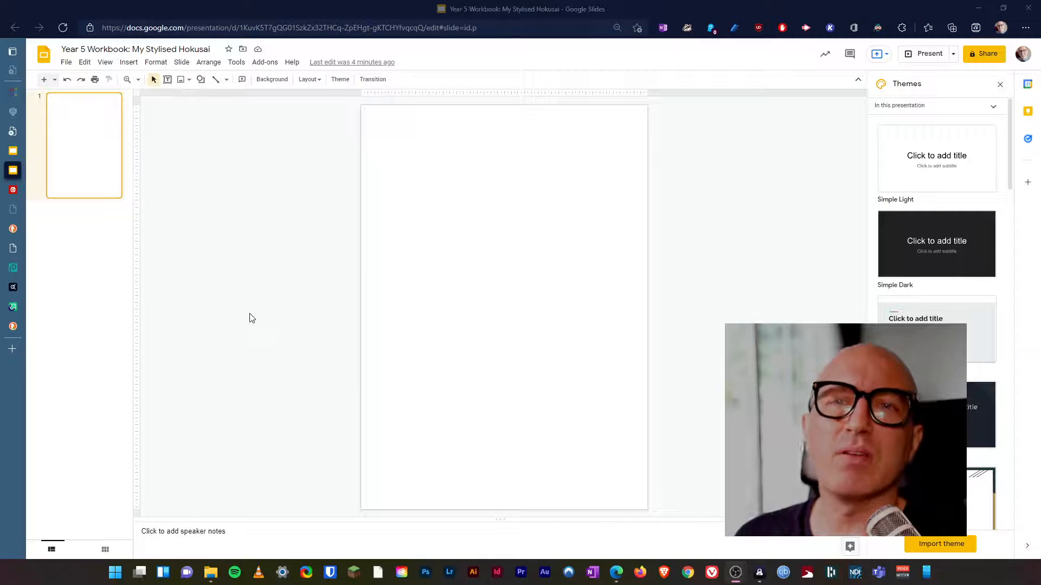
# Return to the Year 5 Workbook presentation and zoom in on the hex codes of the colour palette on slide 1.
pyautogui.click(13, 287)
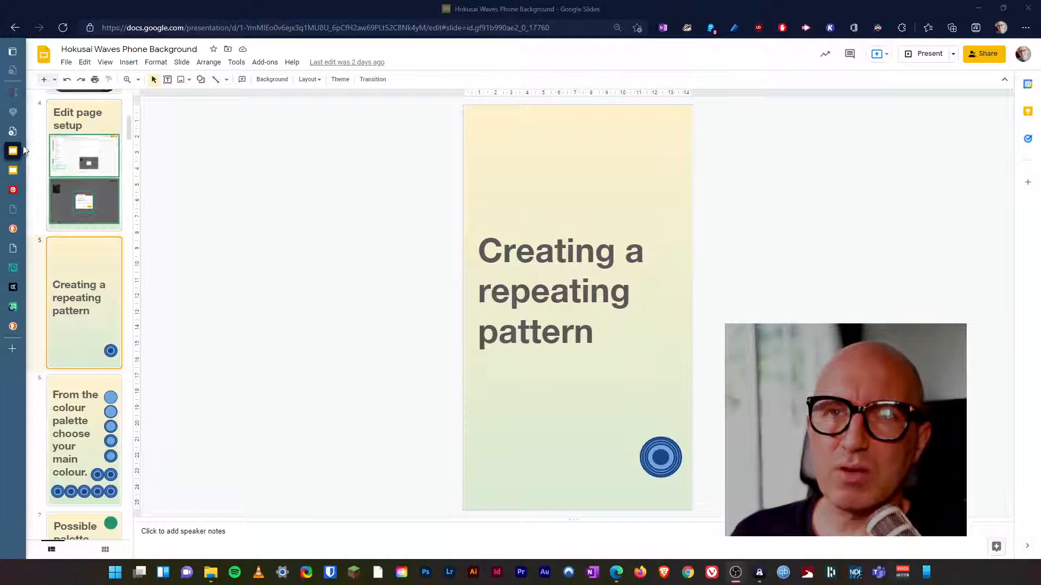
pyautogui.click(12, 171)
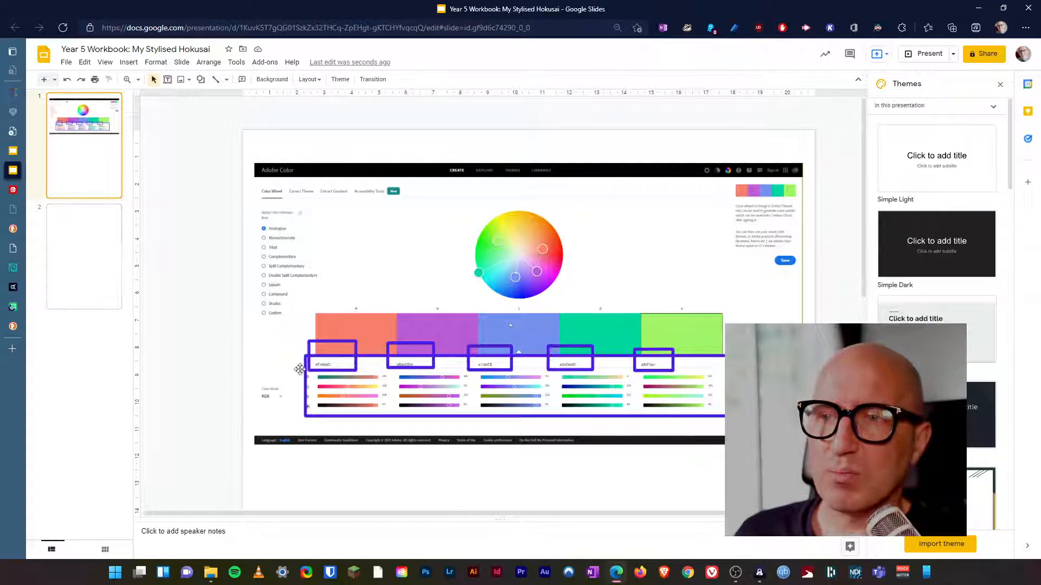
pyautogui.click(127, 80)
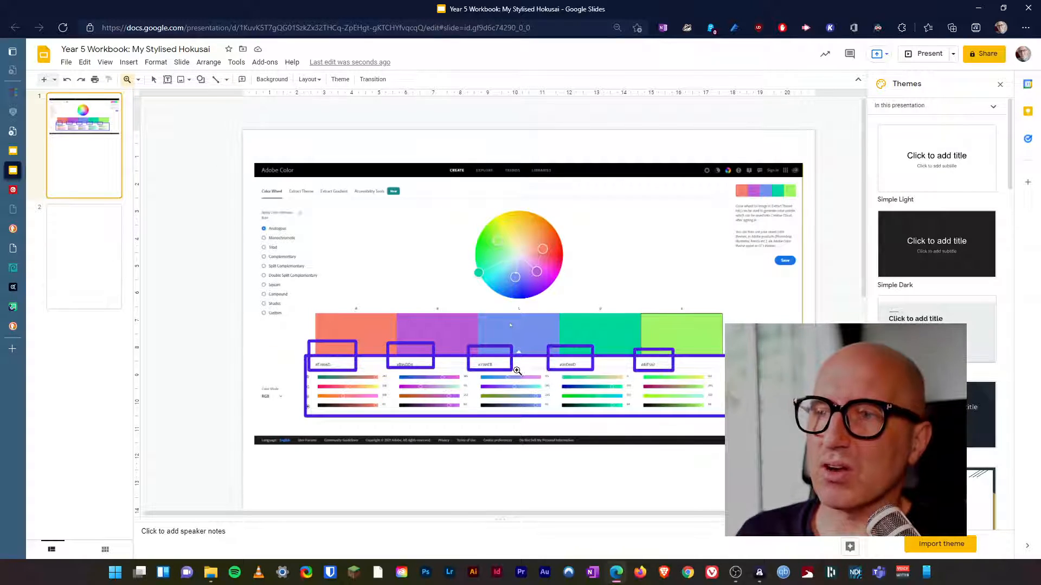
pyautogui.click(602, 351)
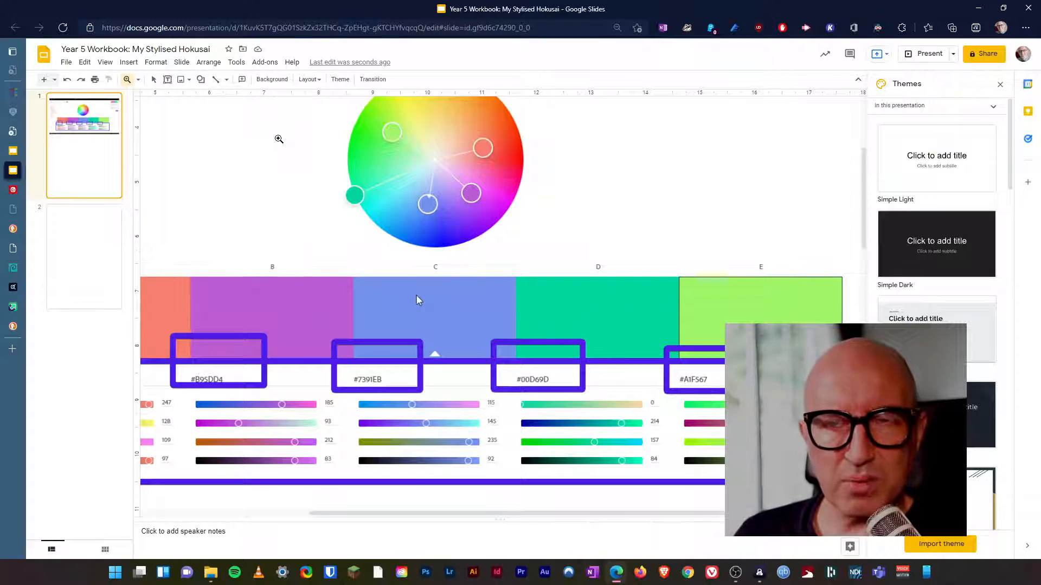
# Draw an oval shape about 1.6 cm wide and 1.7 cm tall on blank slide 2.
pyautogui.click(105, 250)
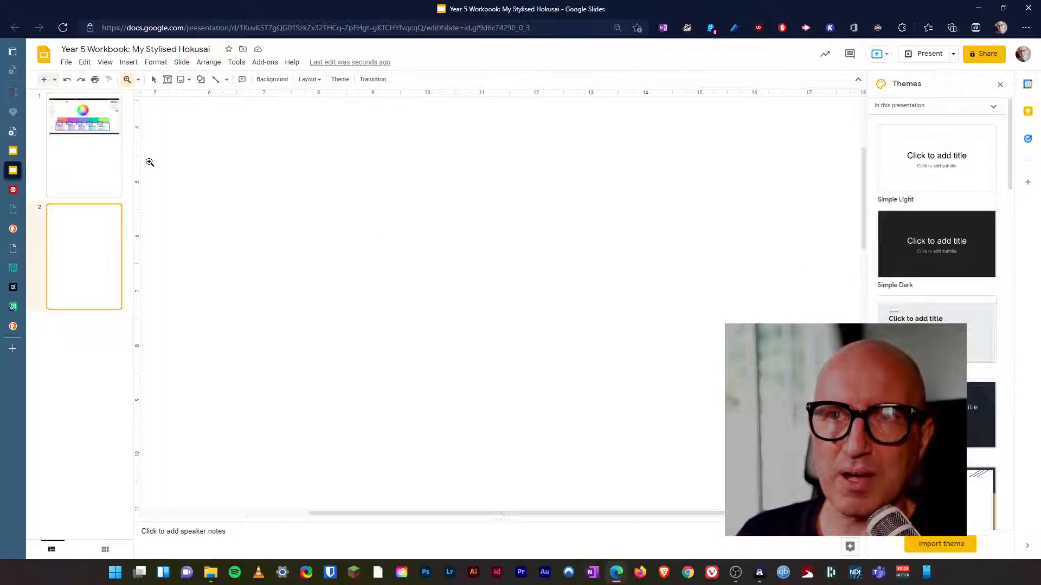
pyautogui.click(201, 80)
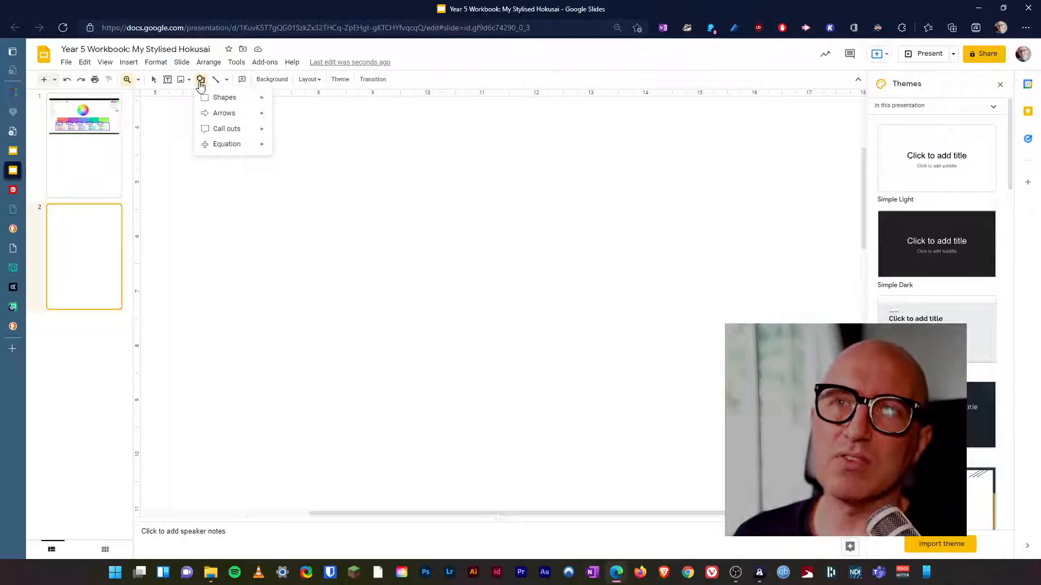
pyautogui.moveTo(234, 103)
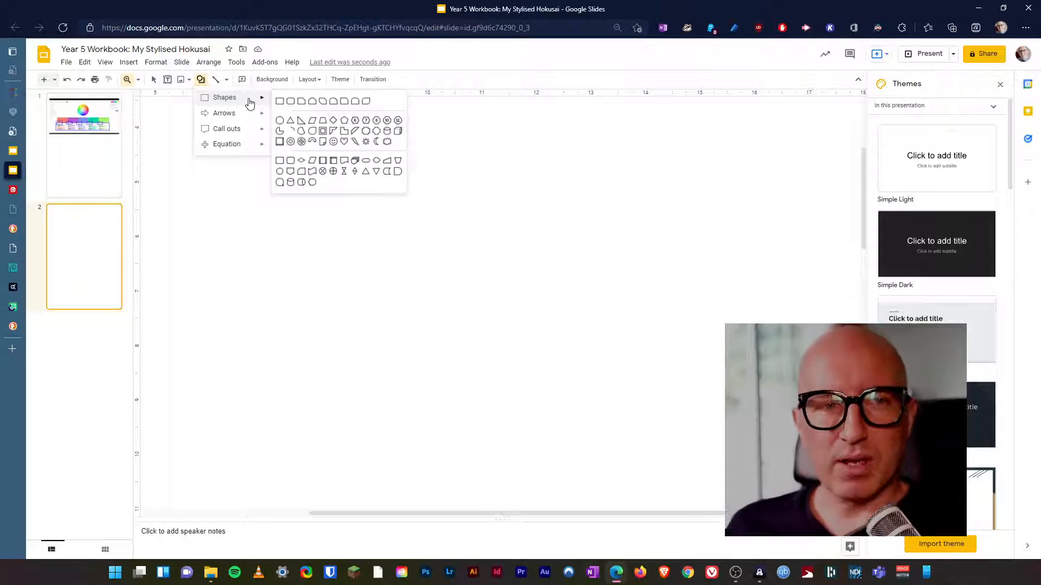
pyautogui.click(281, 121)
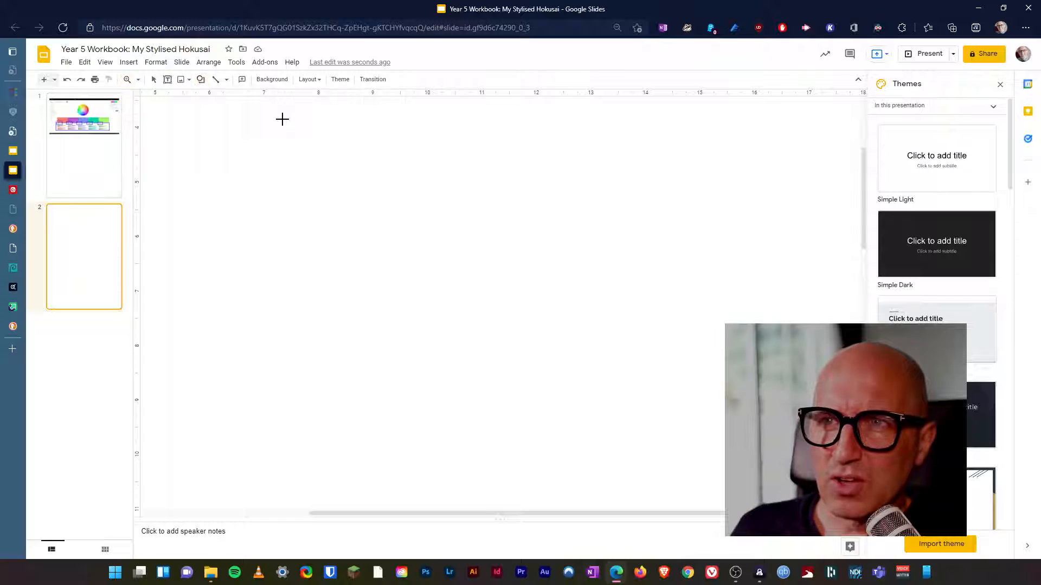
pyautogui.moveTo(247, 192); pyautogui.dragTo(299, 251)
pyautogui.moveTo(385, 303); pyautogui.dragTo(331, 285)
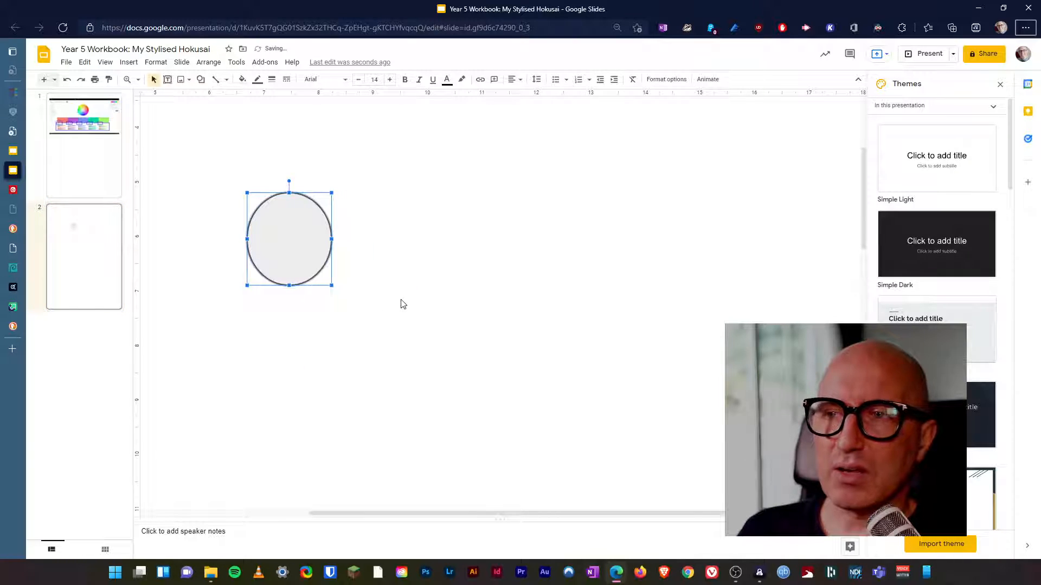
pyautogui.moveTo(403, 299); pyautogui.dragTo(566, 412)
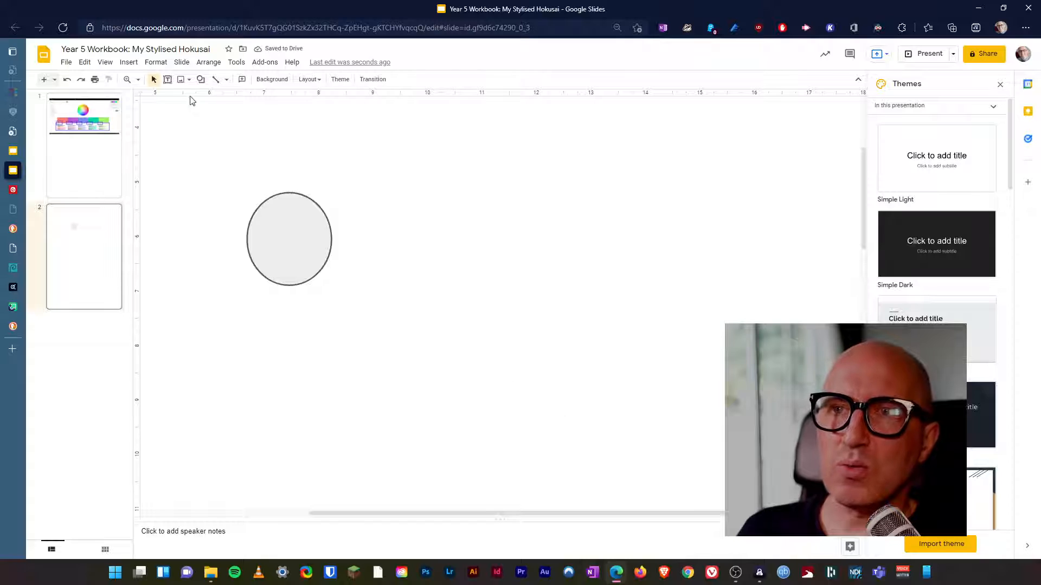
pyautogui.click(201, 81)
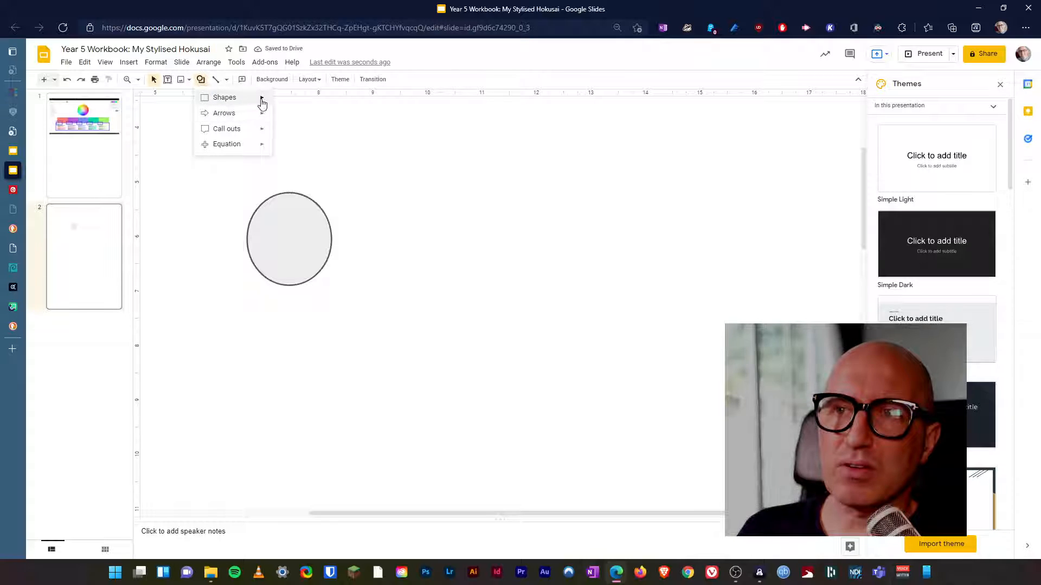
pyautogui.click(279, 120)
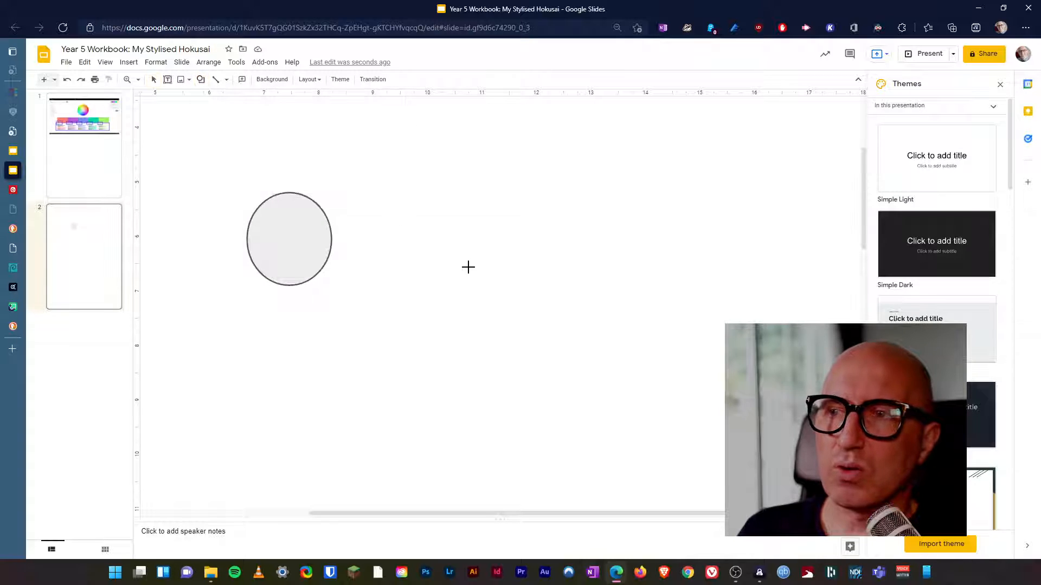
pyautogui.moveTo(468, 266); pyautogui.dragTo(580, 381)
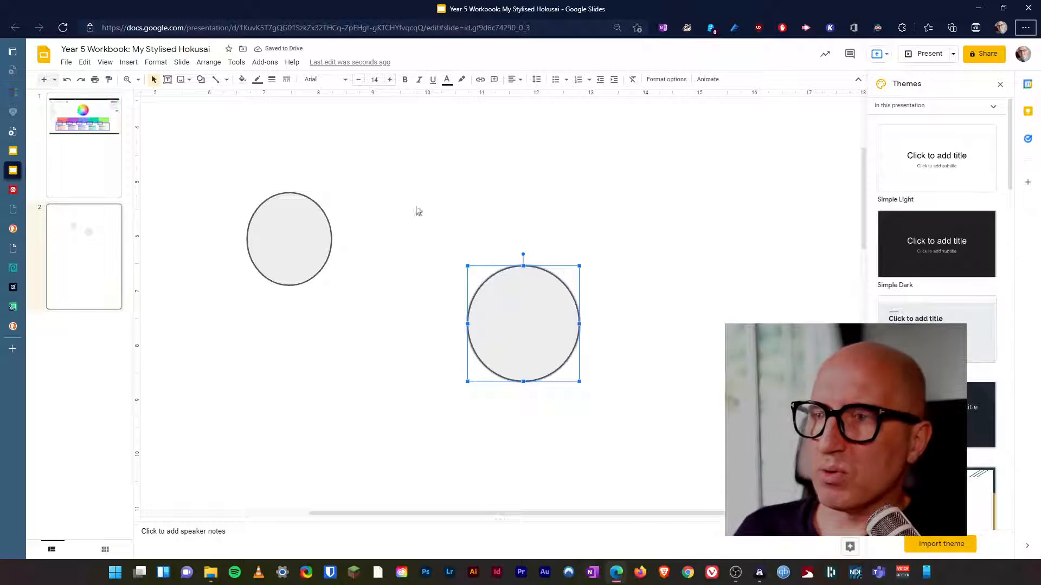
pyautogui.press('Delete')
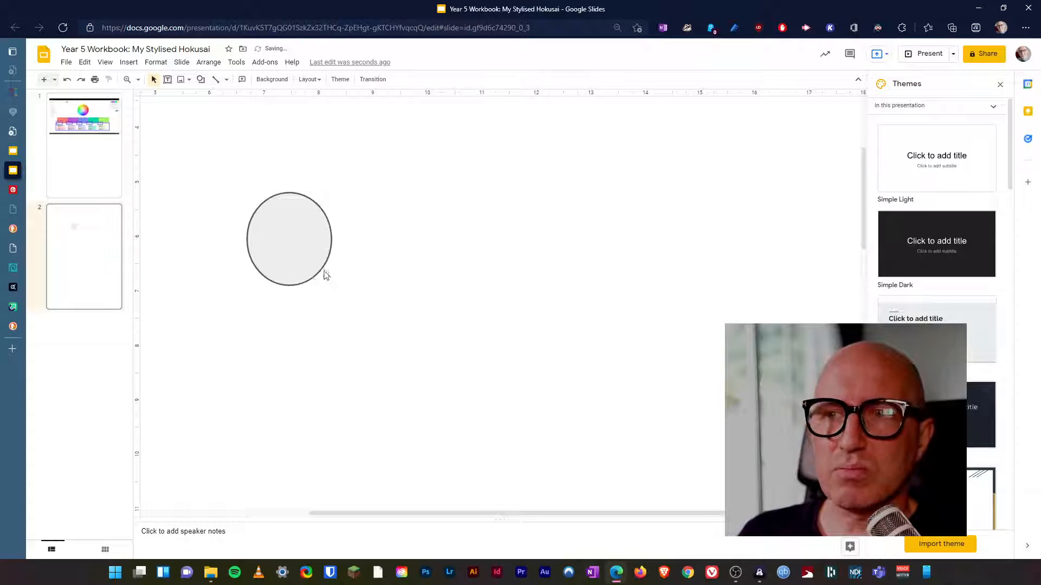
# Widen the oval on slide 2 into a nearly round circle and move it closer to the slide's centre.
pyautogui.click(307, 251)
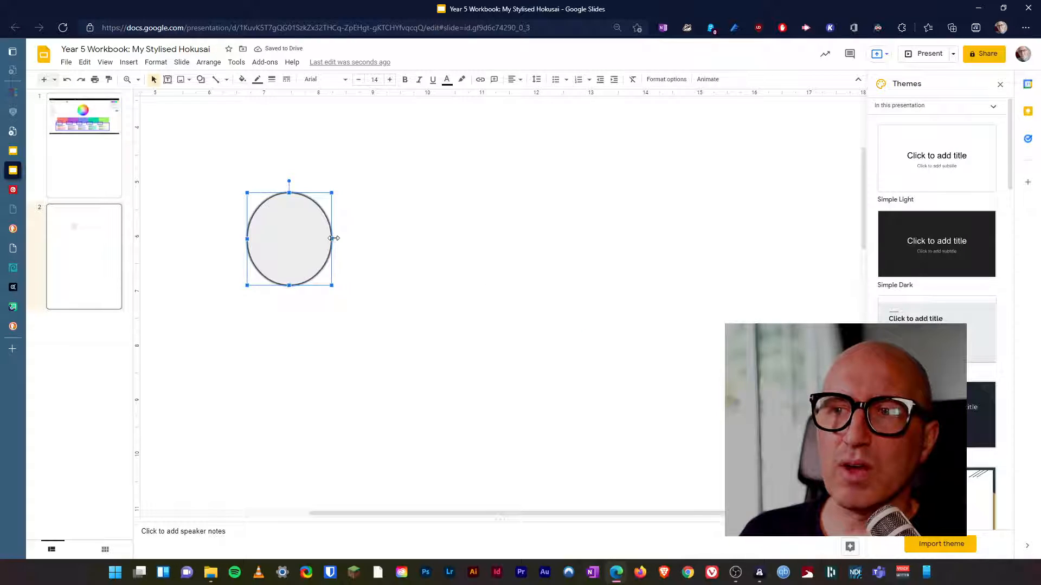
pyautogui.moveTo(333, 238); pyautogui.dragTo(427, 314)
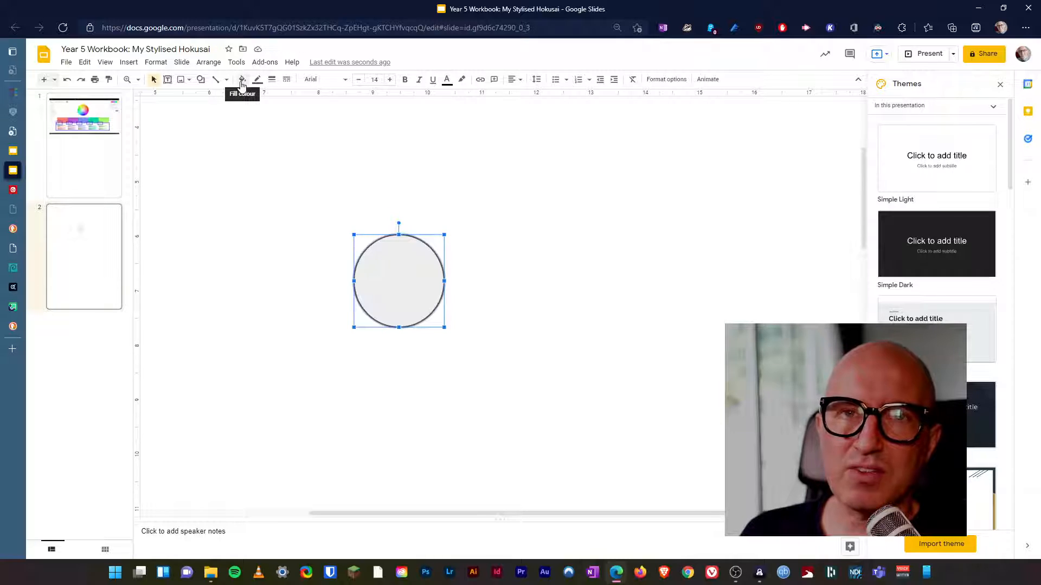
# Set the circle's border to the custom colour #00D69D, taken from the palette on slide 1.
pyautogui.click(242, 82)
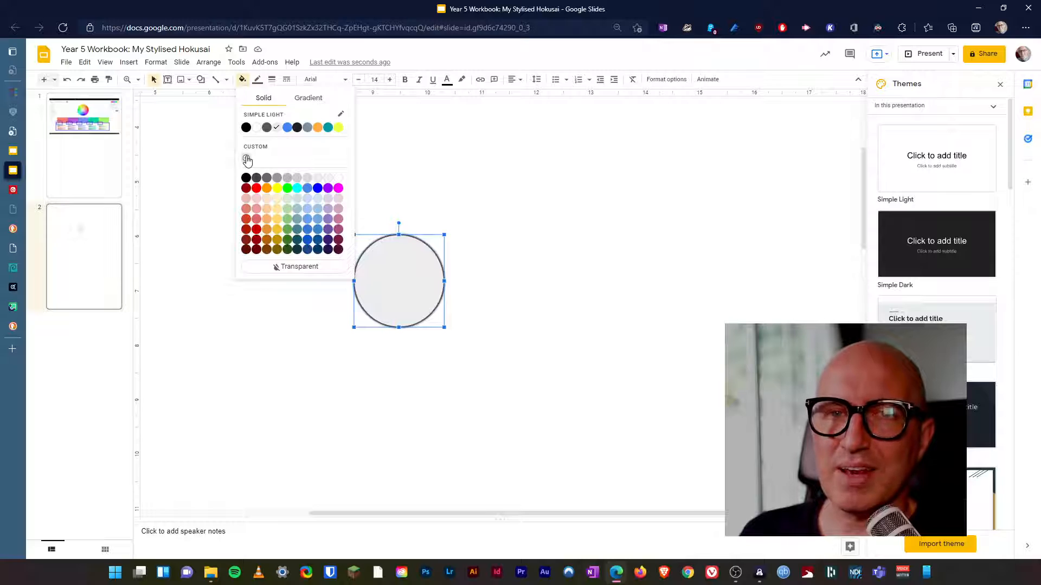
pyautogui.click(109, 162)
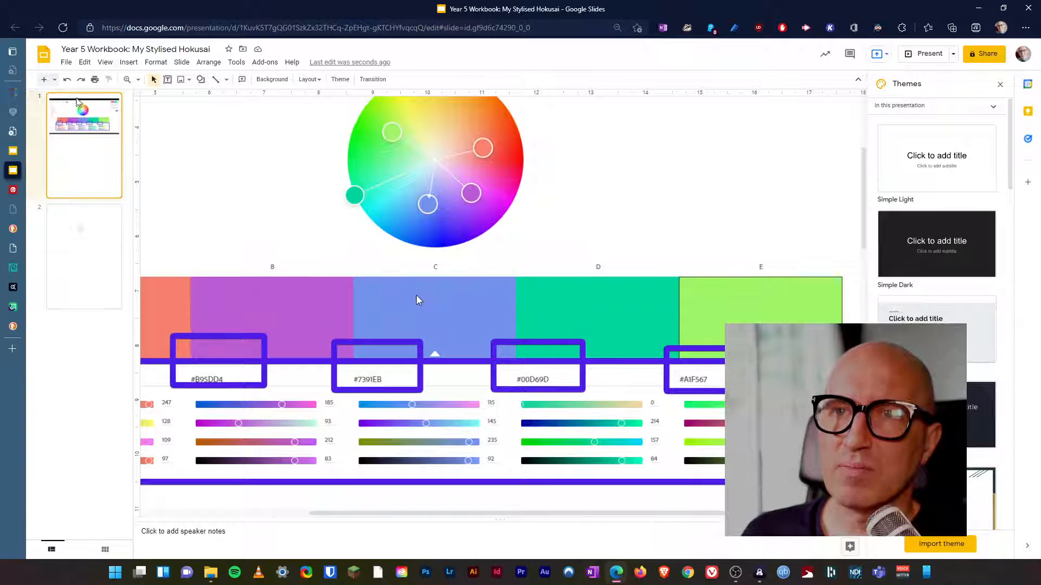
pyautogui.click(108, 275)
pyautogui.click(381, 279)
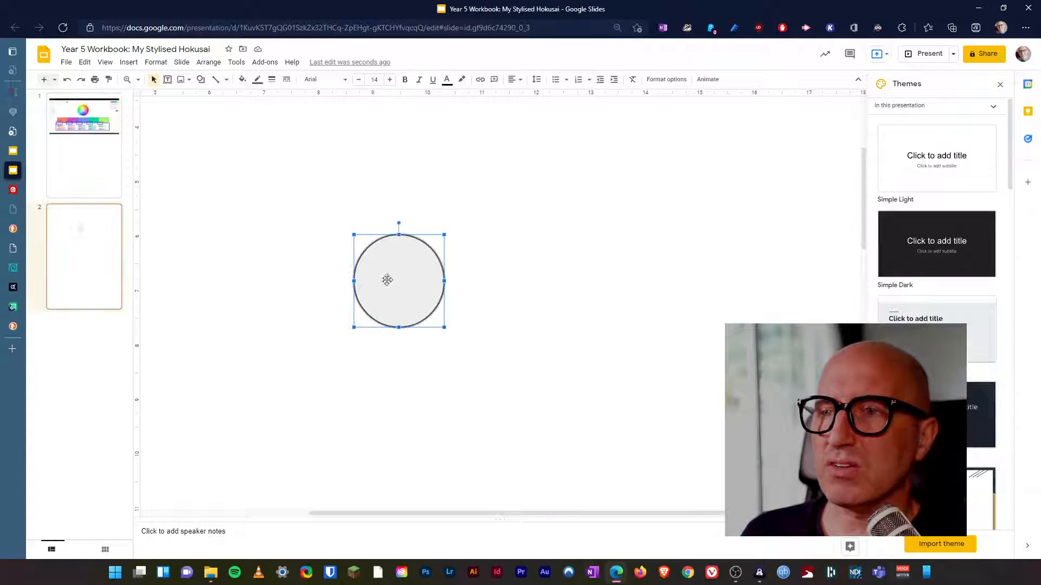
pyautogui.click(257, 80)
pyautogui.click(261, 140)
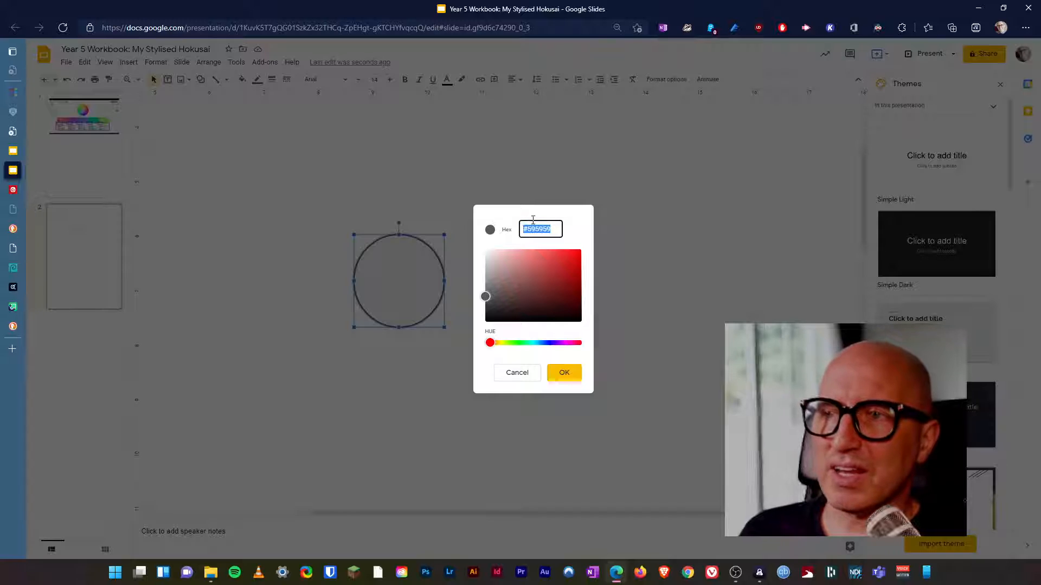
pyautogui.click(550, 231)
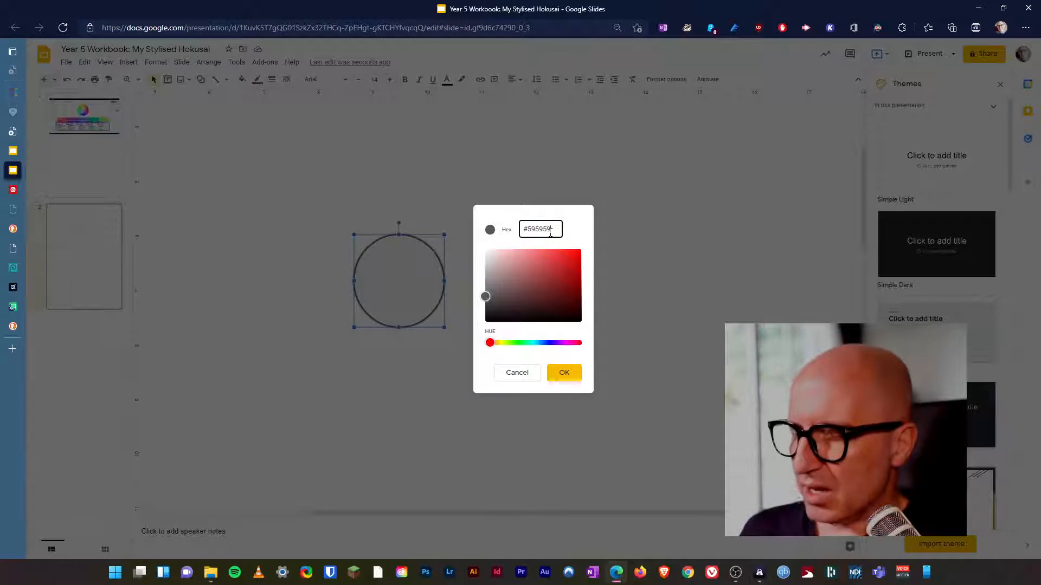
pyautogui.press('BackSpace')
pyautogui.press('BackSpace')
pyautogui.press('BackSpace')
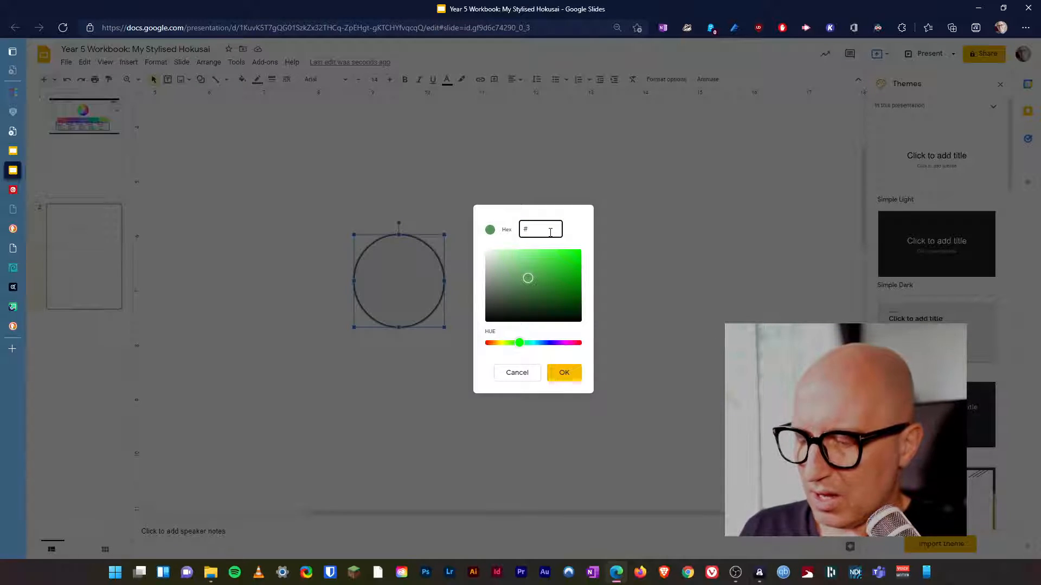
pyautogui.write('00D')
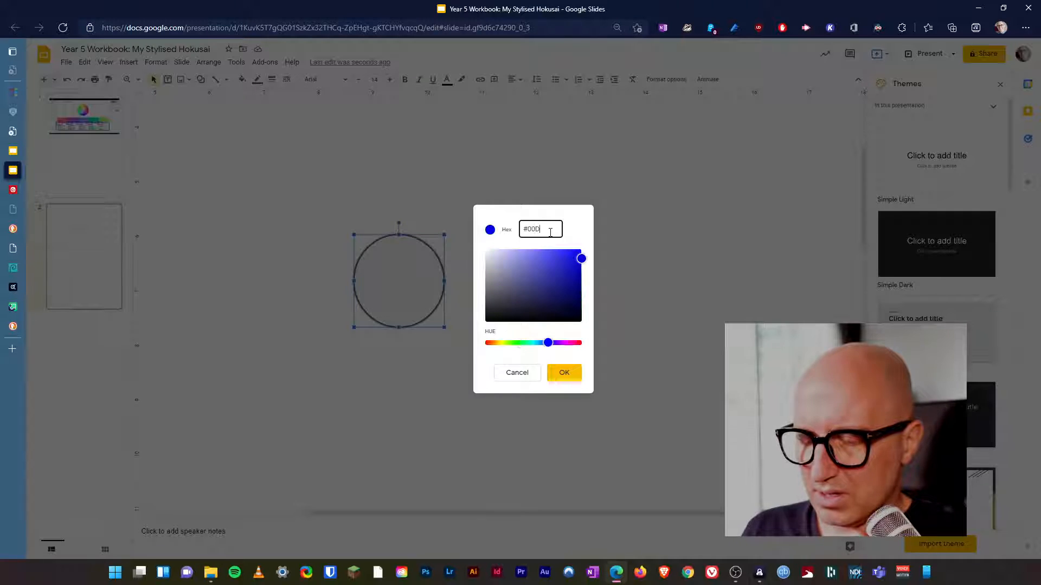
pyautogui.write('69B')
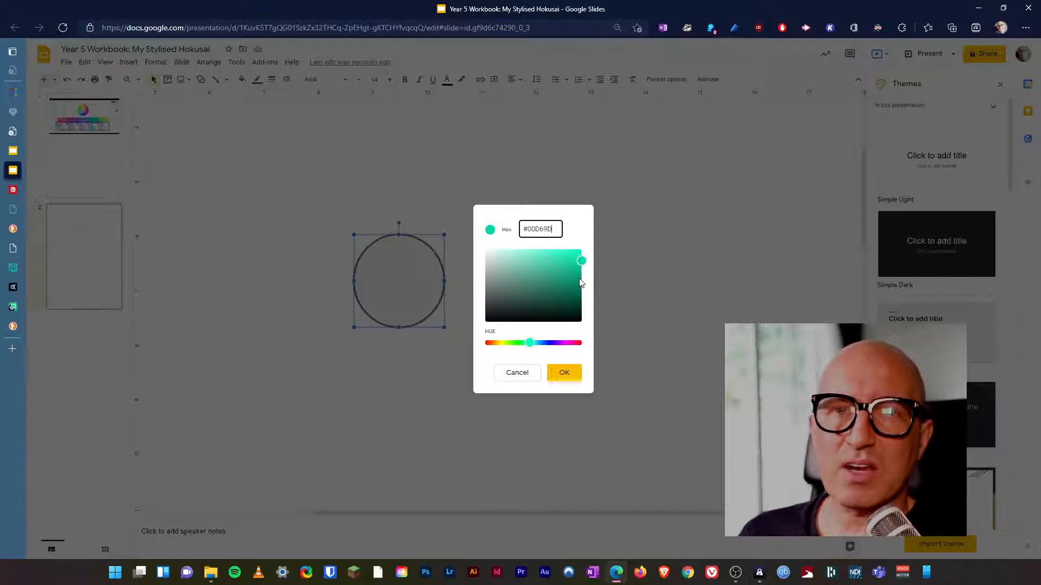
pyautogui.click(564, 372)
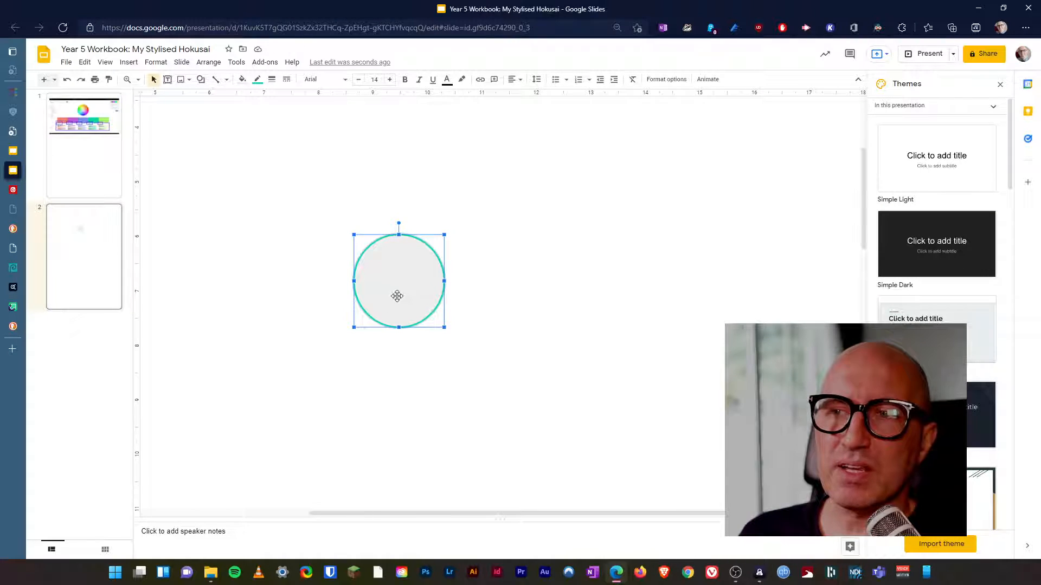
# Fill the circle with the same custom colour #00D69D as its border.
pyautogui.click(243, 80)
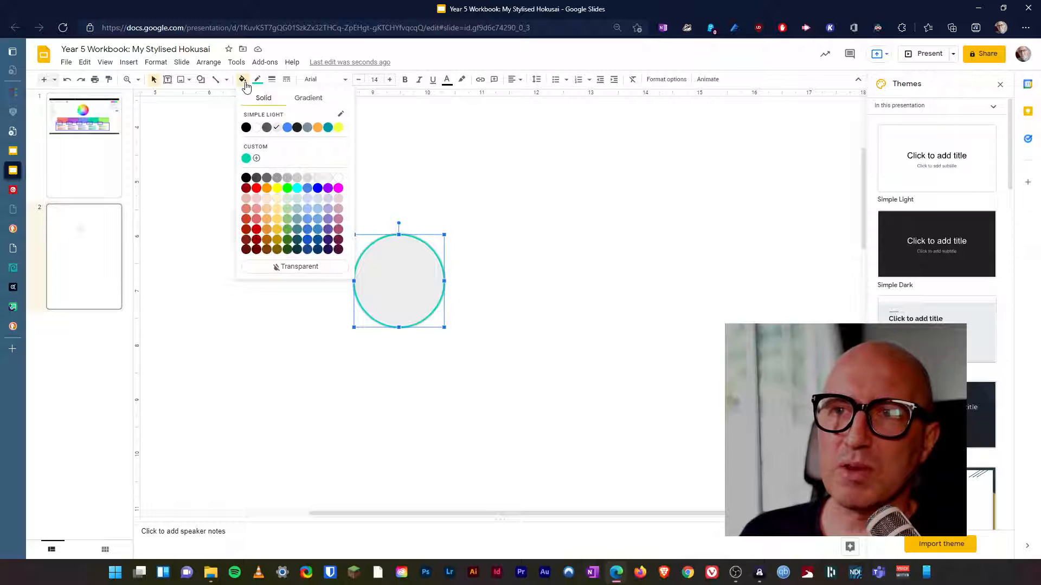
pyautogui.click(363, 140)
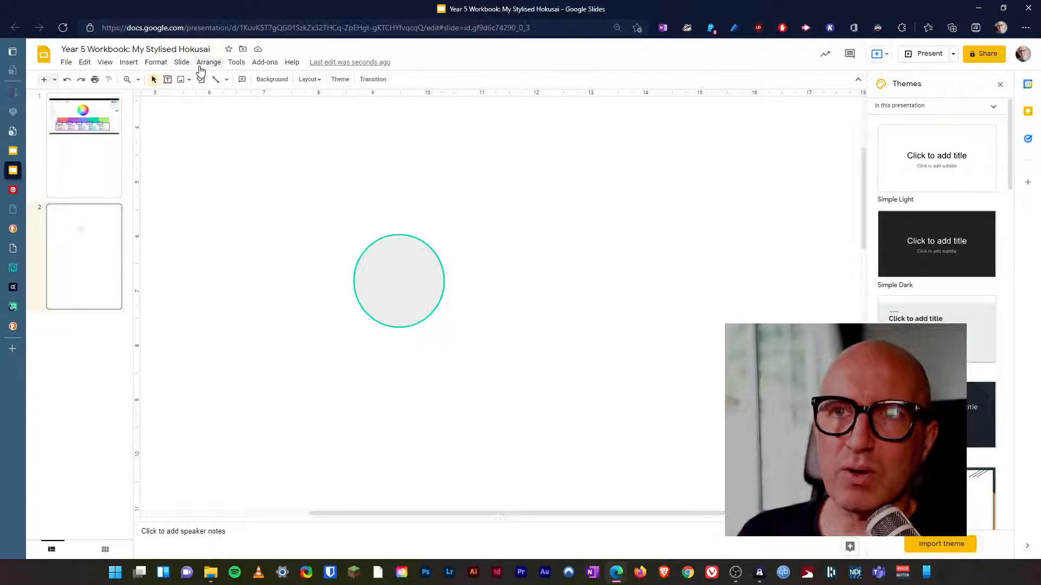
pyautogui.click(408, 271)
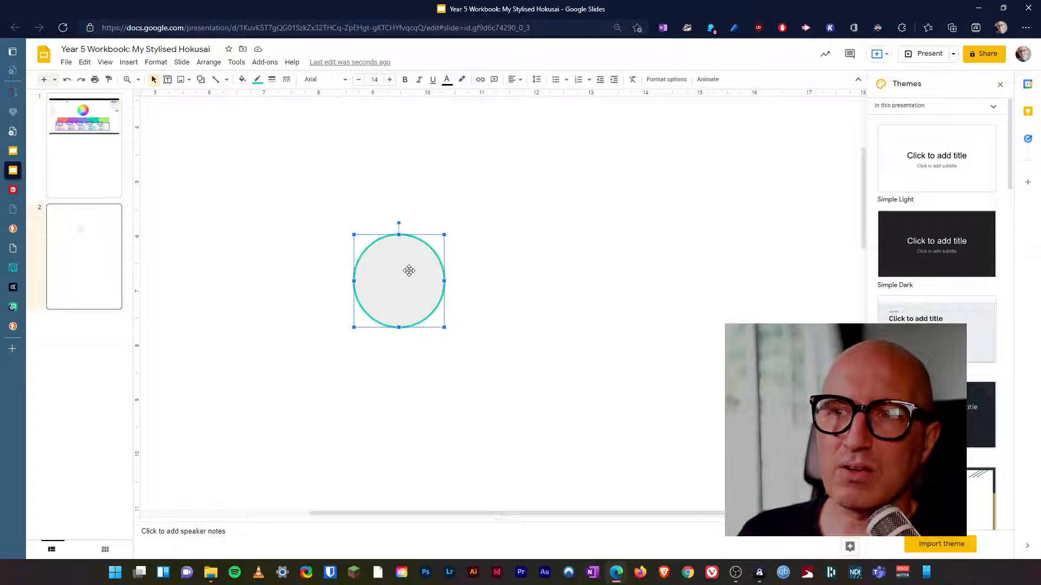
pyautogui.click(241, 81)
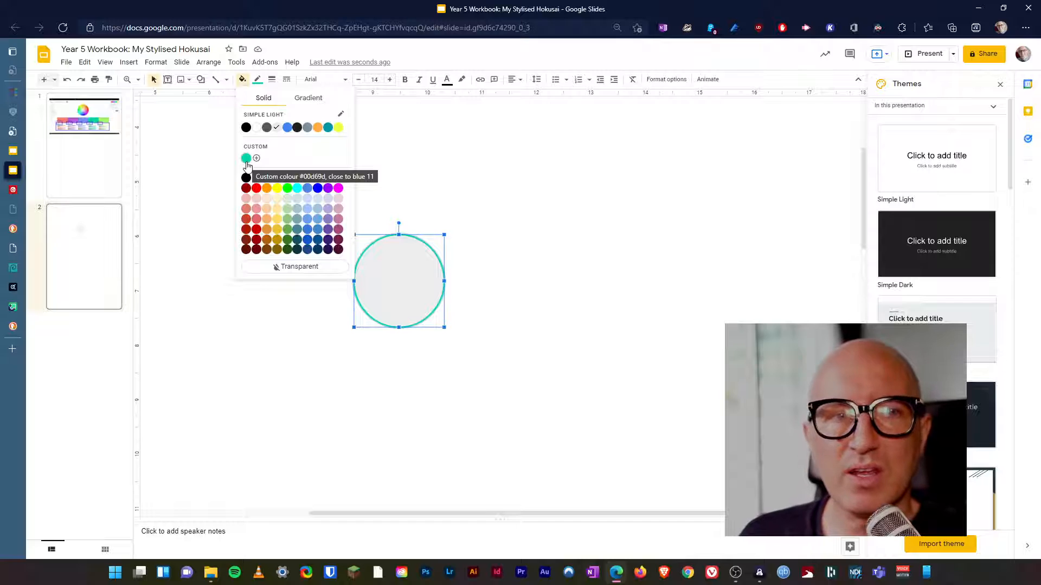
pyautogui.click(247, 160)
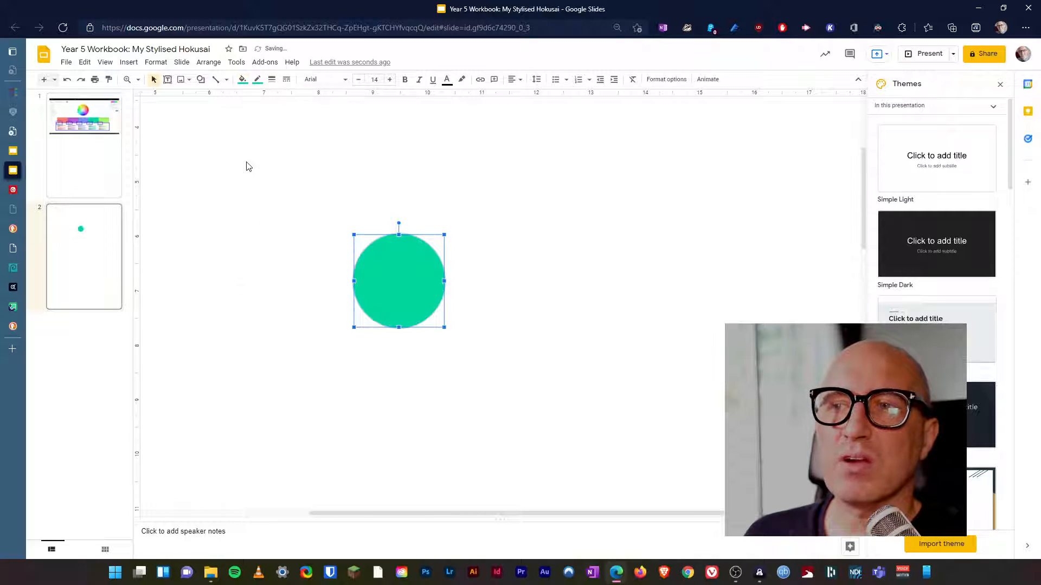
pyautogui.click(574, 336)
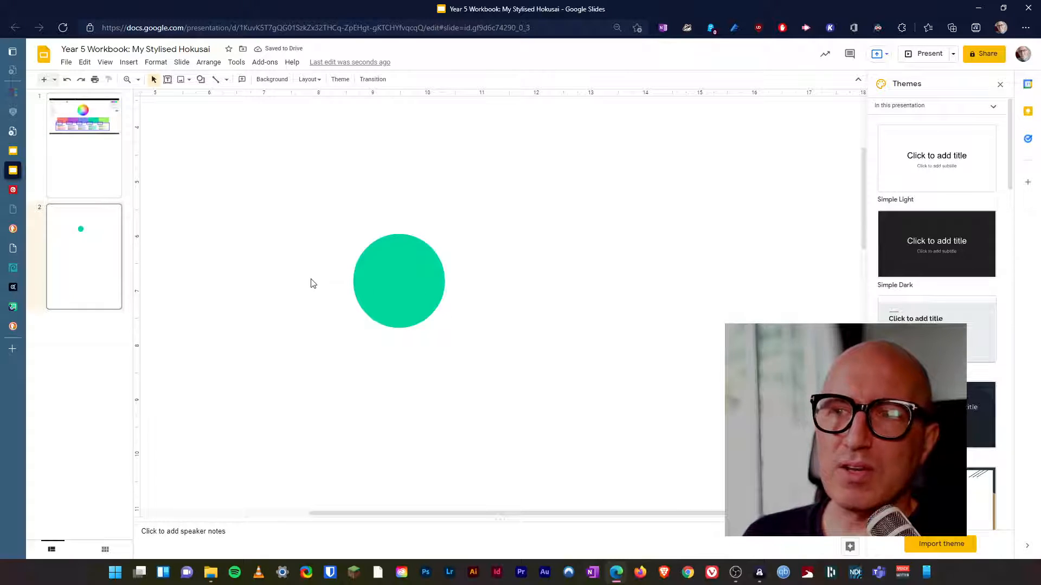
# Duplicate the green circle and place the copy beside the original on its right.
pyautogui.click(366, 282)
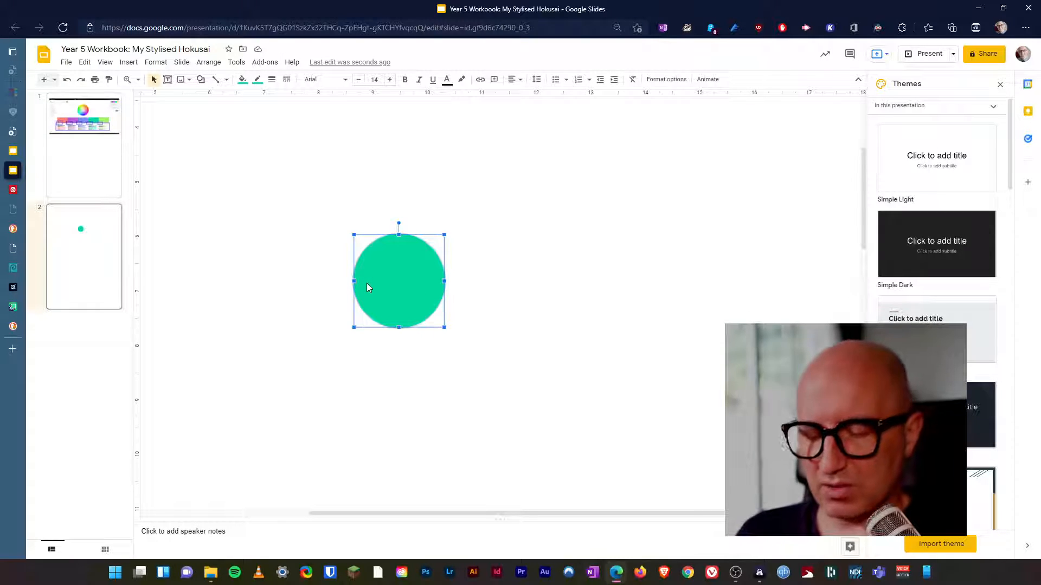
pyautogui.hotkey('ctrl', 'd')
pyautogui.moveTo(443, 312); pyautogui.dragTo(524, 307)
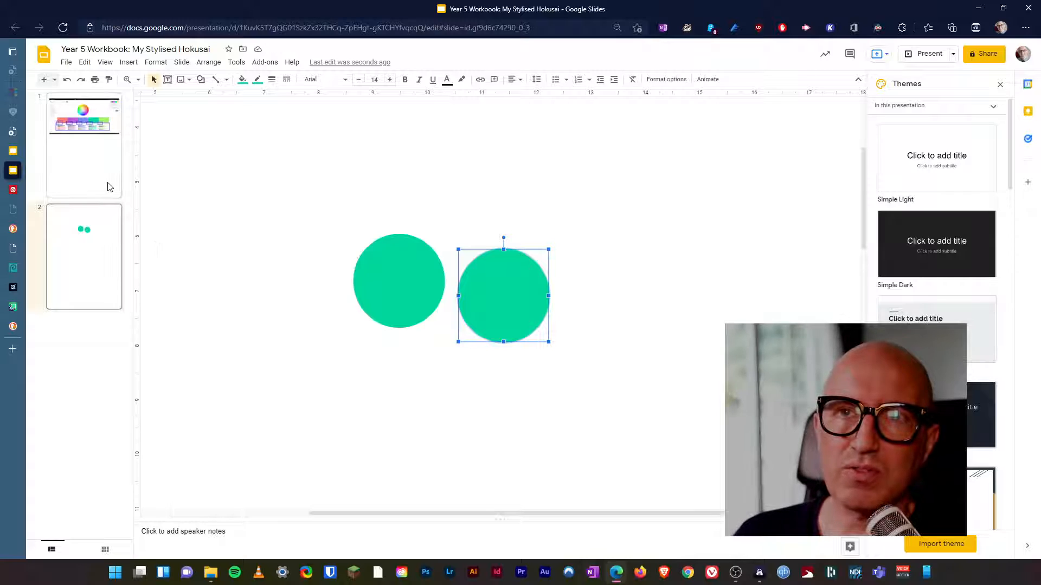
# Check the palette on slide 1 and the concentric circle example in the Hokusai Waves Phone Background presentation.
pyautogui.click(79, 138)
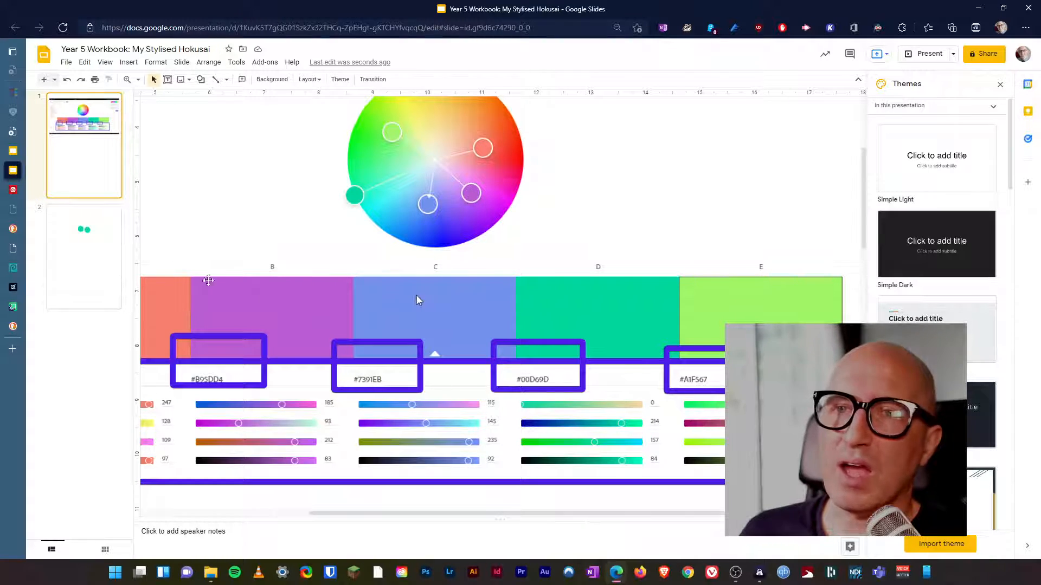
pyautogui.click(13, 153)
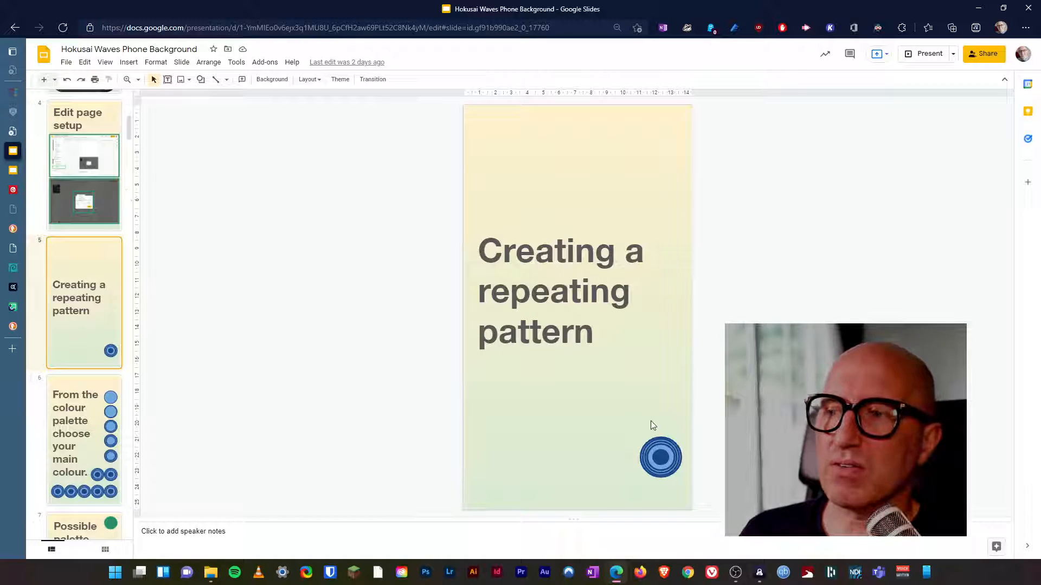
# Return to slide 2 of the Year 5 Workbook presentation and fill the copied circle with the custom colour #A1F567.
pyautogui.click(13, 170)
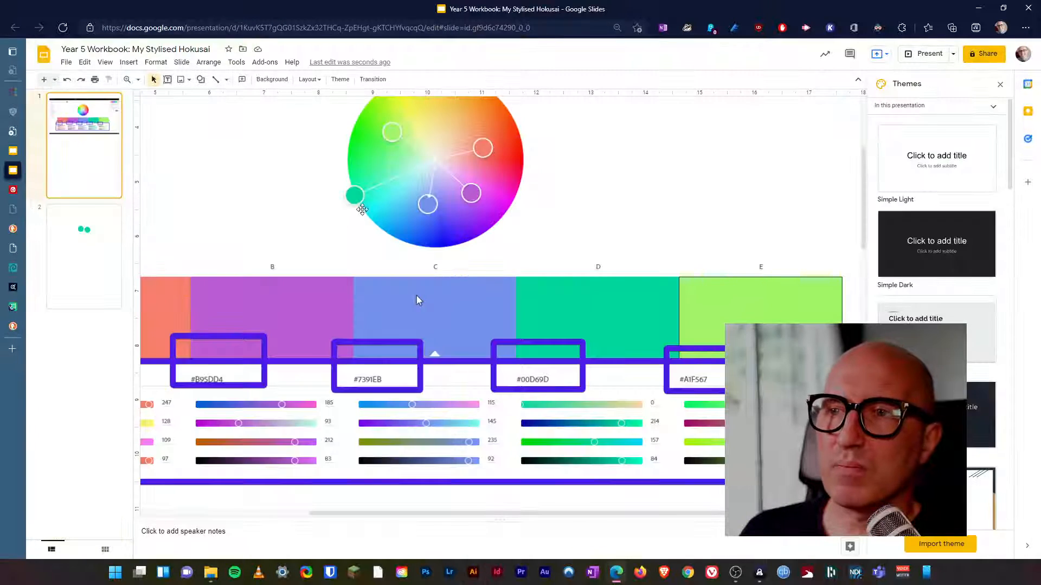
pyautogui.click(85, 238)
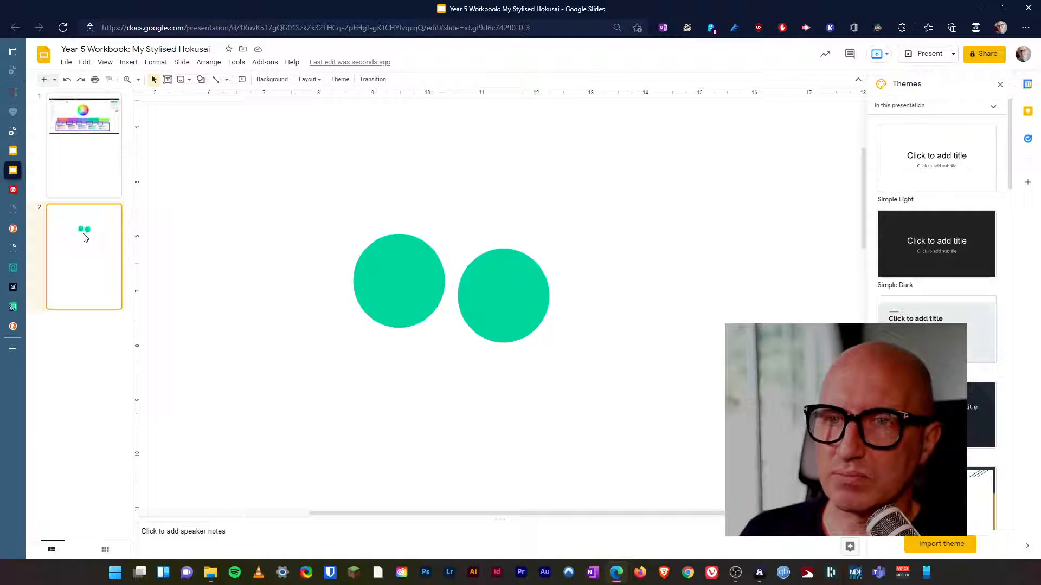
pyautogui.click(482, 302)
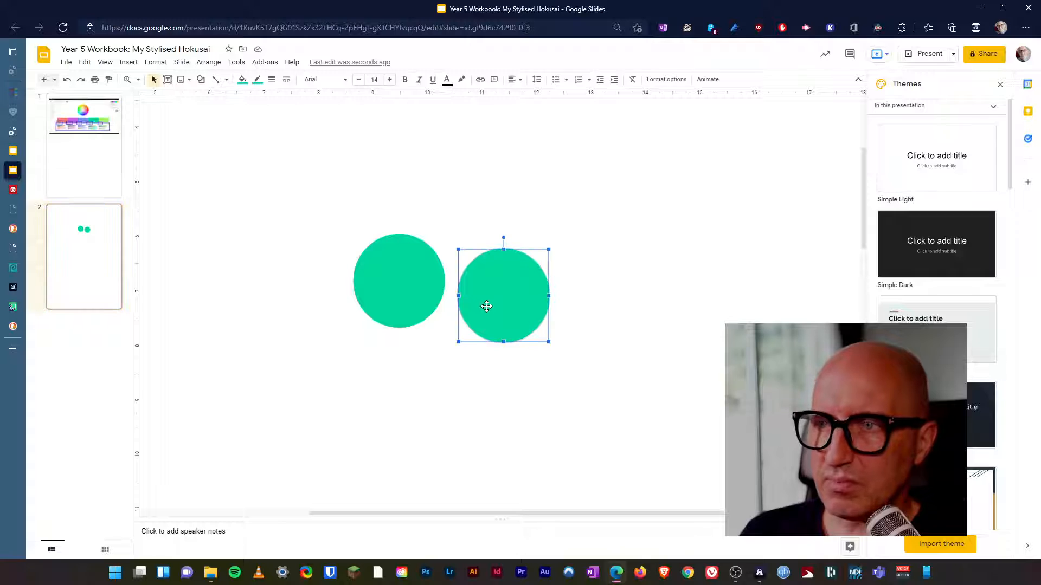
pyautogui.click(243, 82)
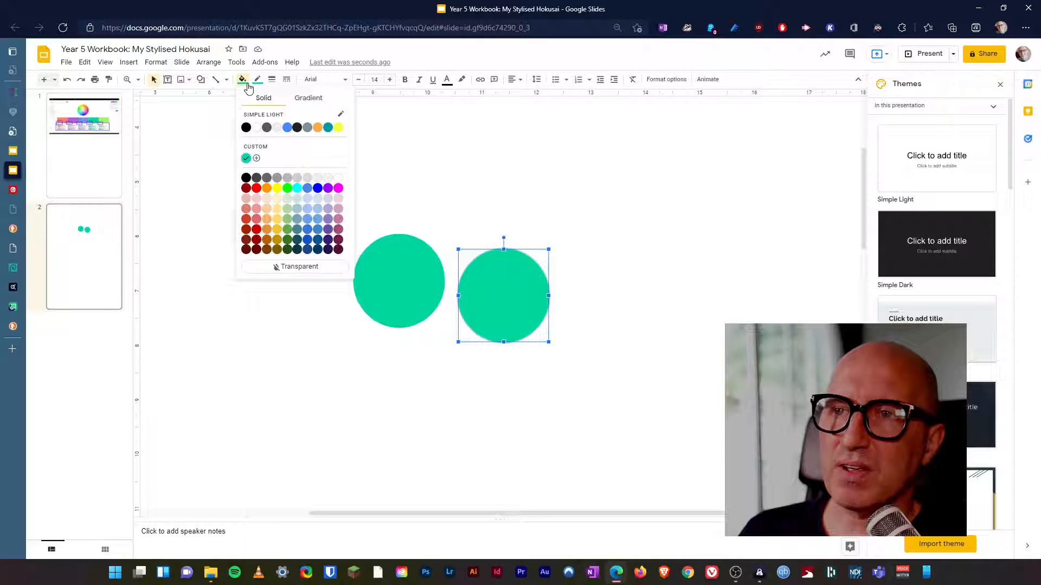
pyautogui.click(257, 159)
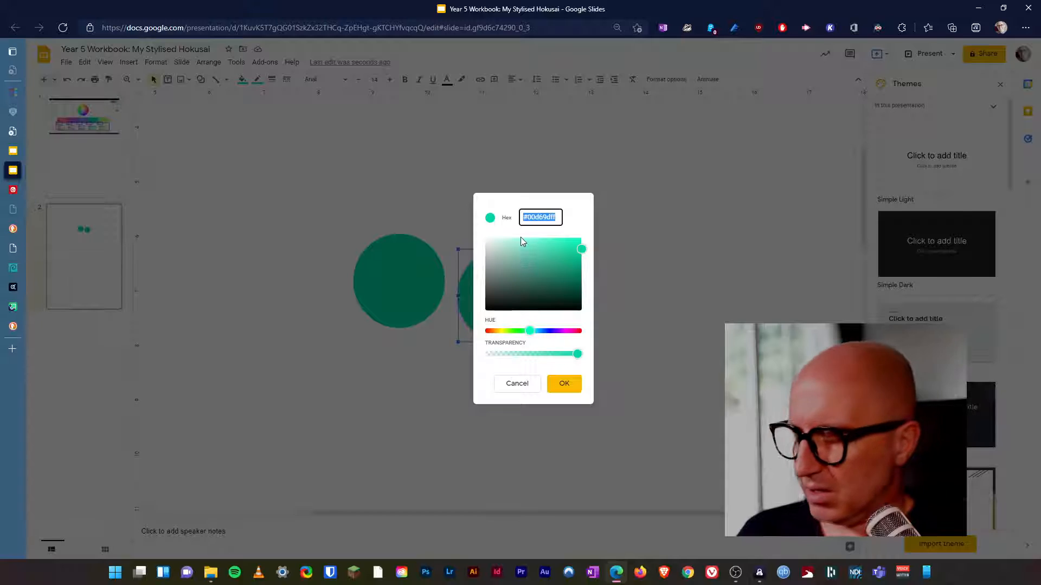
pyautogui.press('BackSpace')
pyautogui.press('BackSpace')
pyautogui.press('BackSpace')
pyautogui.press('BackSpace')
pyautogui.press('BackSpace')
pyautogui.press('BackSpace')
pyautogui.press('BackSpace')
pyautogui.press('BackSpace')
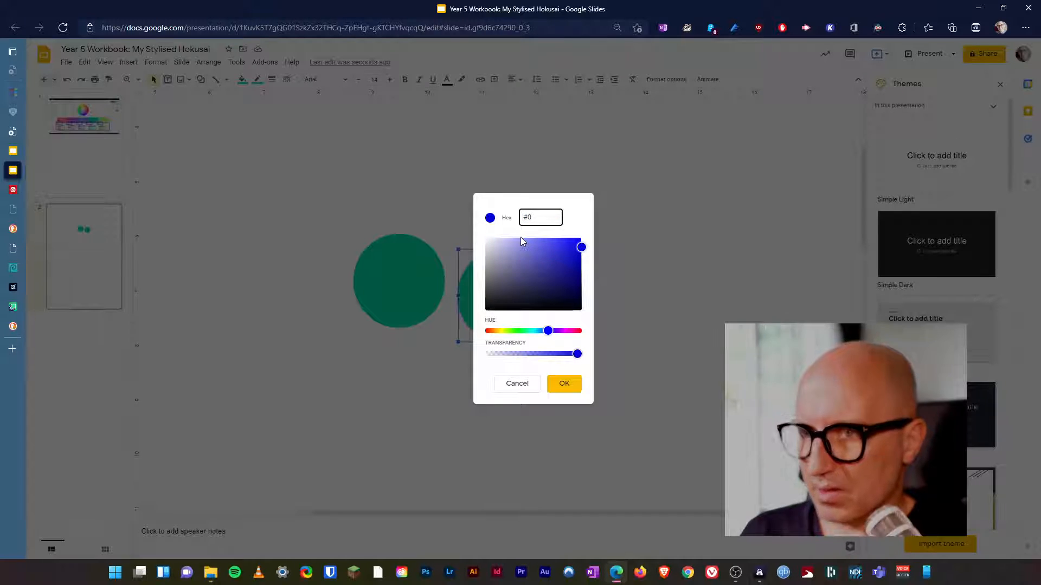
pyautogui.write('A1f')
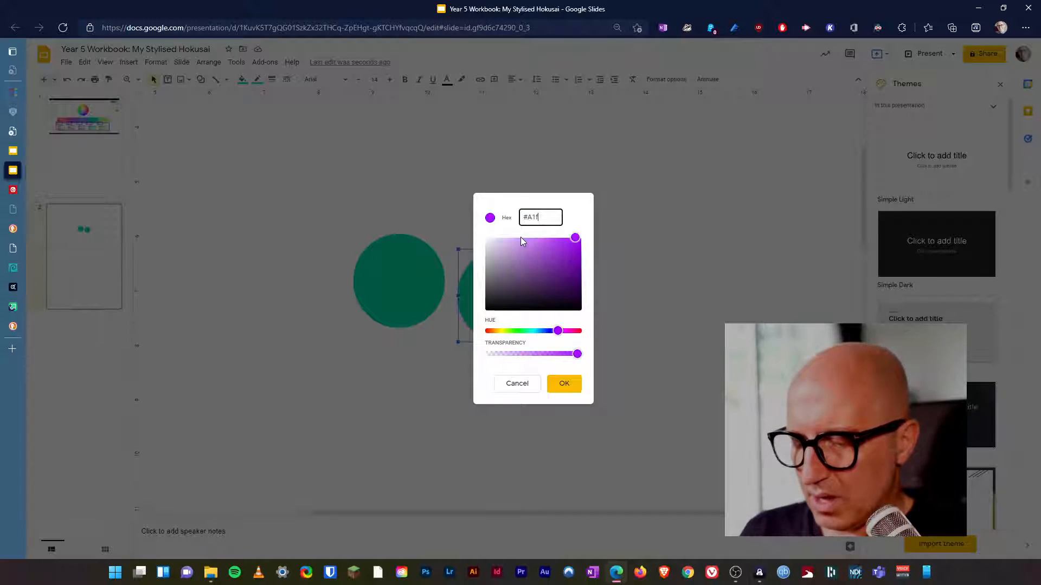
pyautogui.write('567')
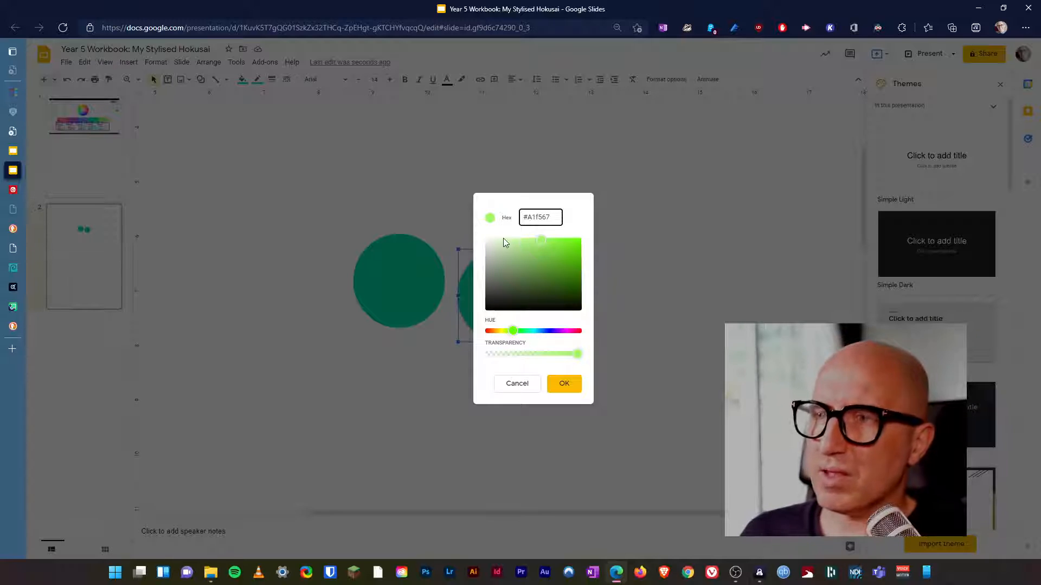
pyautogui.click(563, 384)
# Check the palette on slide 1 and set the copied circle's border to the same lime colour as its fill.
pyautogui.press('pageup')
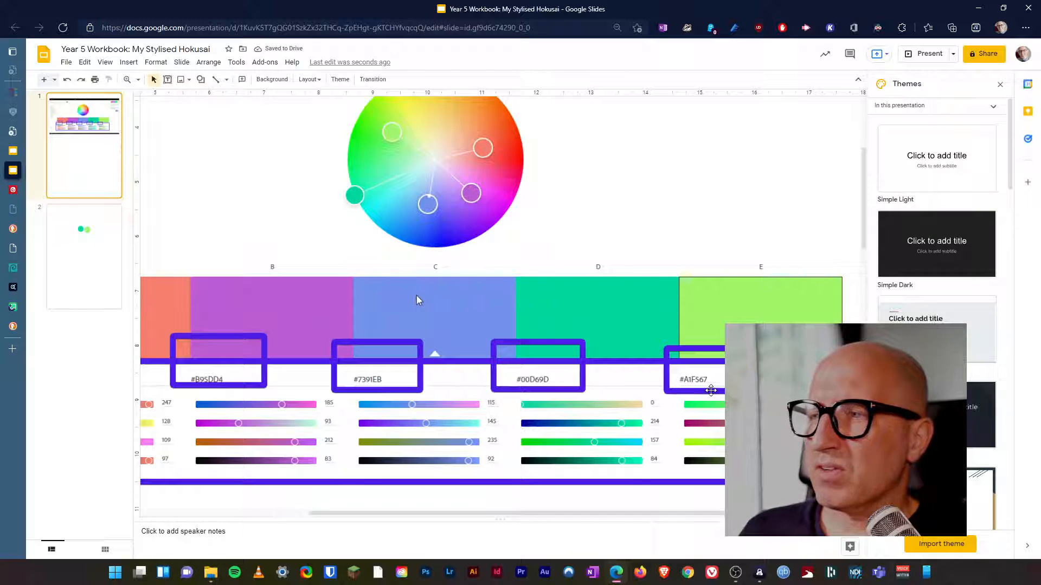
pyautogui.click(105, 212)
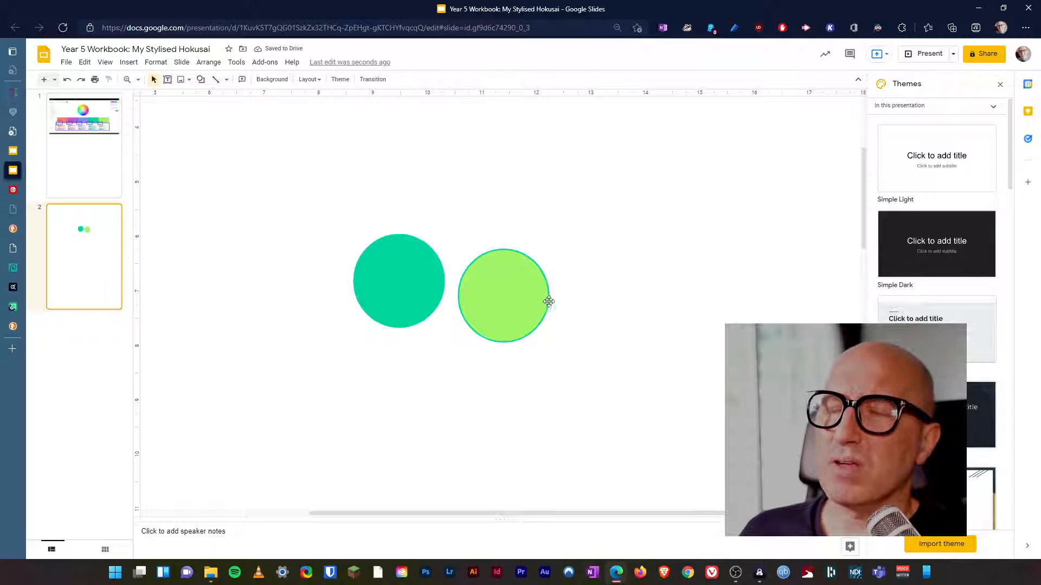
pyautogui.click(528, 301)
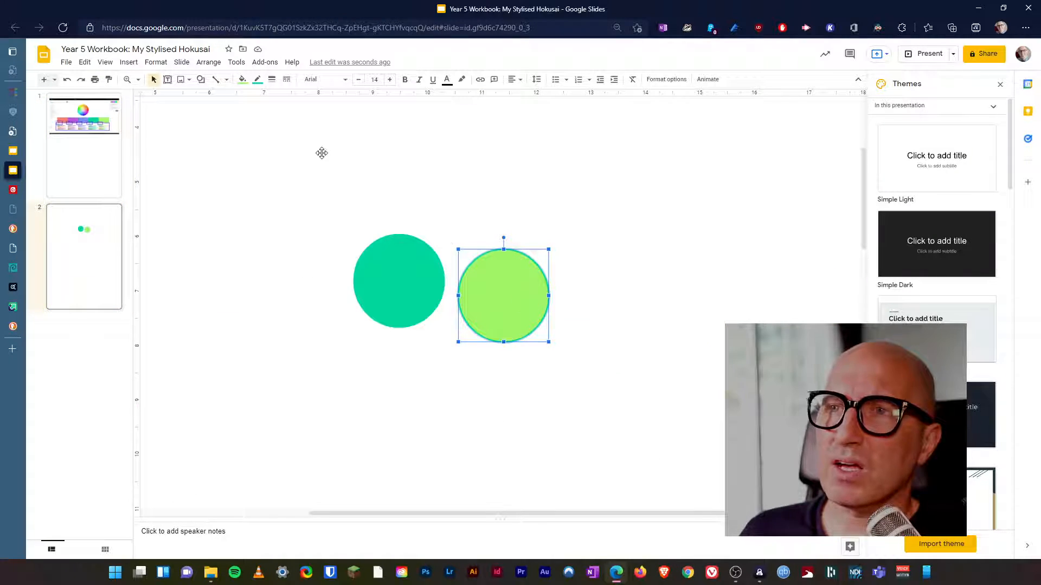
pyautogui.click(259, 82)
pyautogui.click(272, 140)
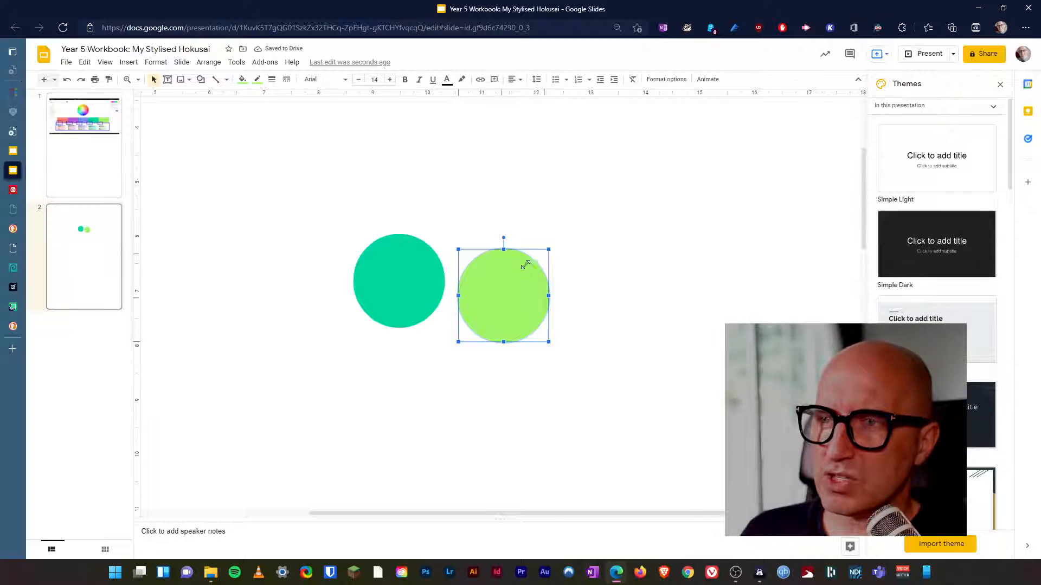
# Resize the lime circle to slightly smaller than the green circle and place it on top of the green one.
pyautogui.moveTo(526, 265)
pyautogui.mouseDown()
pyautogui.moveTo(516, 274)
pyautogui.moveTo(526, 272)
pyautogui.mouseUp()
pyautogui.moveTo(502, 307); pyautogui.dragTo(404, 282)
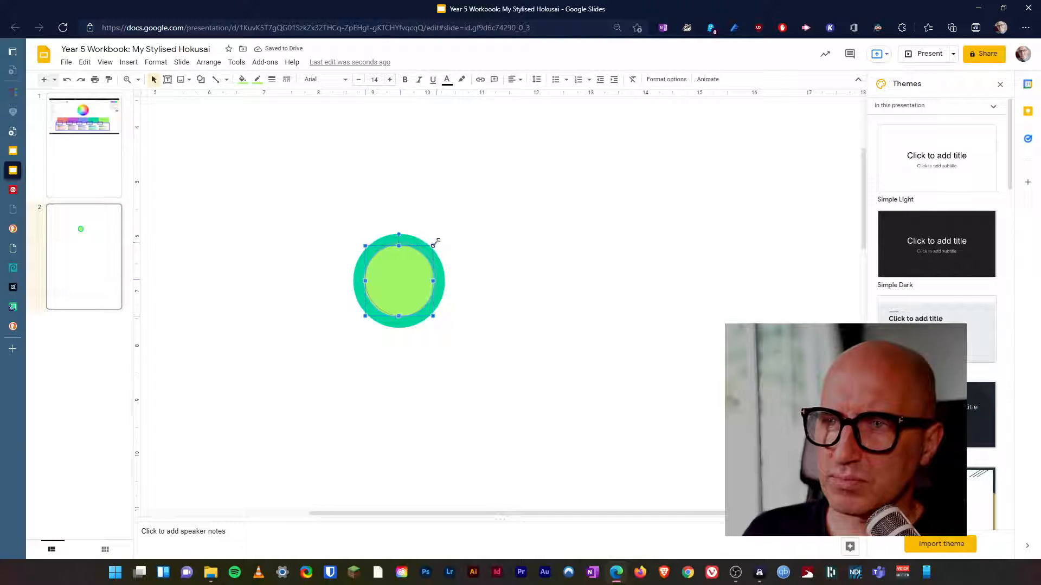
pyautogui.moveTo(440, 243); pyautogui.dragTo(450, 234)
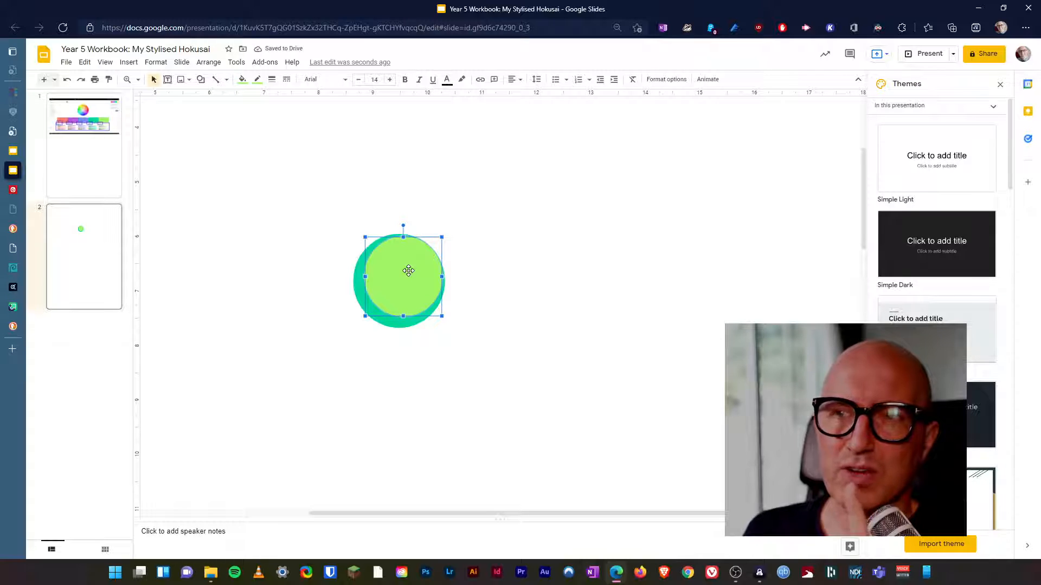
# Try to centre the lime circle within the green circle using coarse nudges.
pyautogui.press('Down')
pyautogui.press('Down')
pyautogui.press('Down')
pyautogui.press('Up')
pyautogui.press('Up')
pyautogui.press('Up')
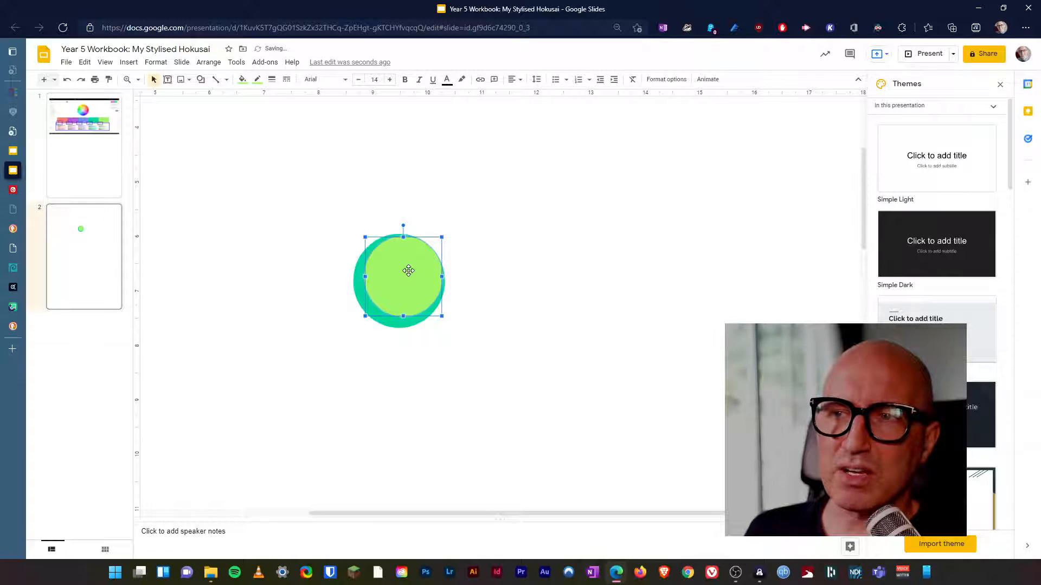
pyautogui.press('Down')
pyautogui.press('Left')
pyautogui.press('Up')
pyautogui.press('Right')
pyautogui.press('Left')
pyautogui.press('Down')
pyautogui.press('Right')
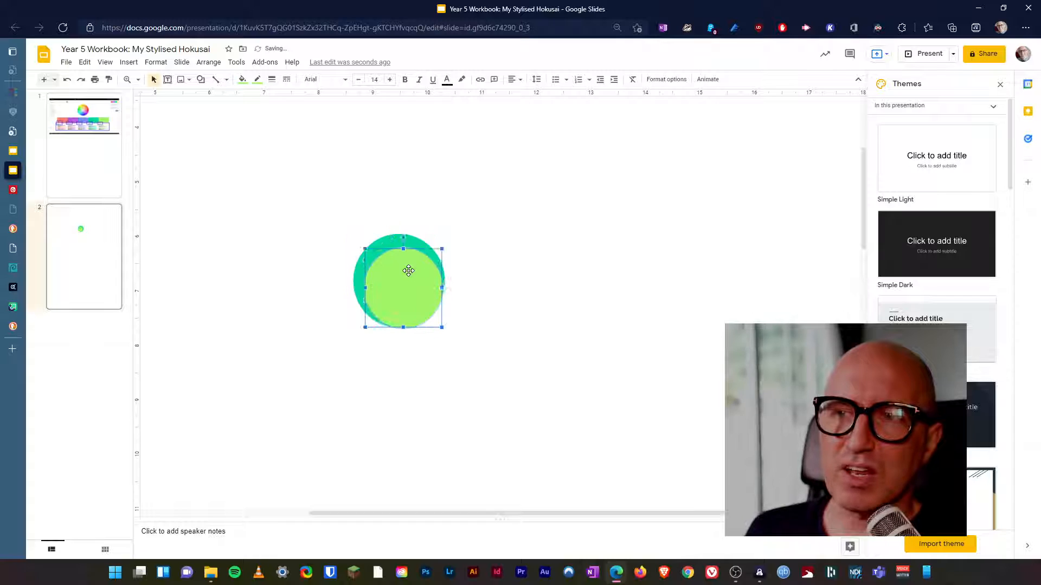
pyautogui.press('Up')
pyautogui.press('Right')
pyautogui.press('Left')
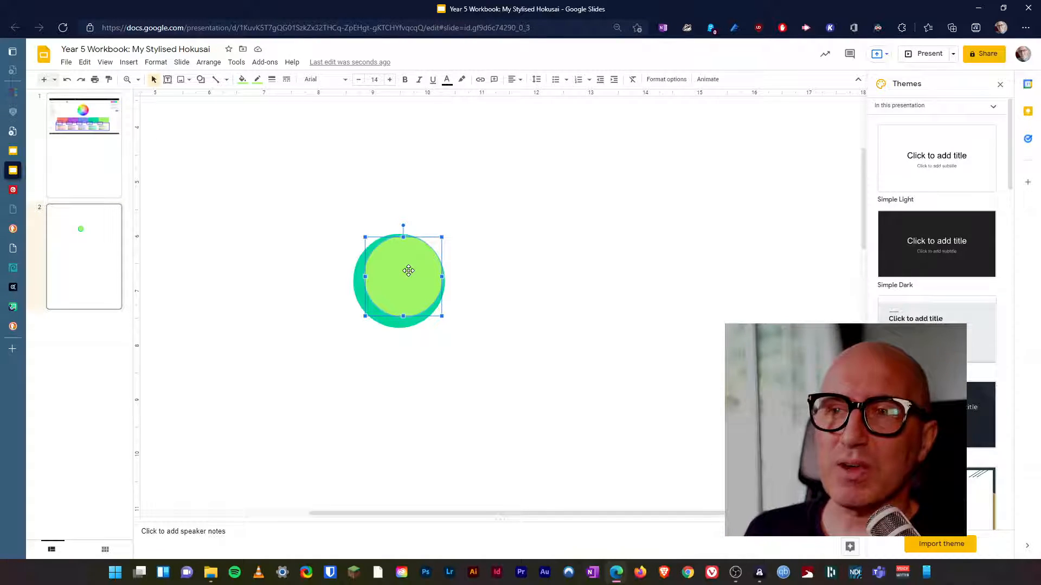
pyautogui.press('Left')
pyautogui.press('Right')
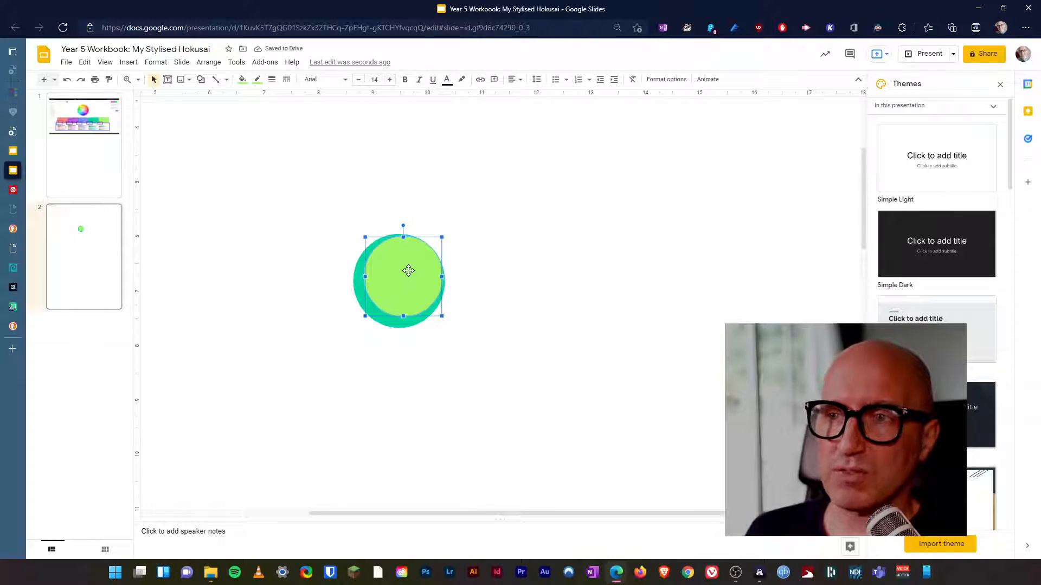
# Centre the lime circle within the green circle with fine nudges, leaving an even green ring, and deselect it.
pyautogui.hotkey('shift', 'Down')
pyautogui.hotkey('shift', 'Down')
pyautogui.hotkey('shift', 'Down')
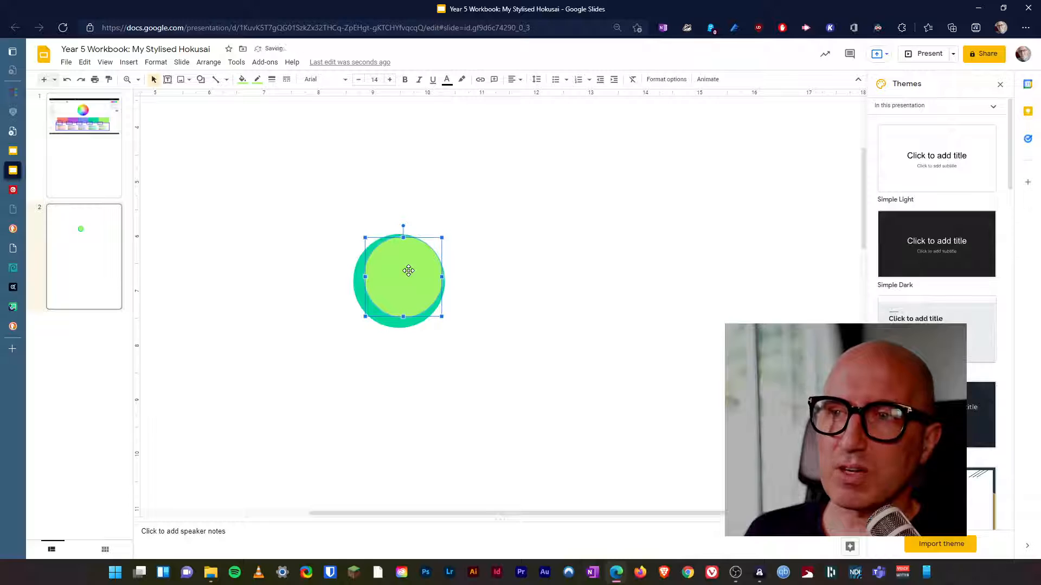
pyautogui.hotkey('shift', 'Left')
pyautogui.hotkey('shift', 'Left')
pyautogui.hotkey('shift', 'Left')
pyautogui.hotkey('shift', 'Left')
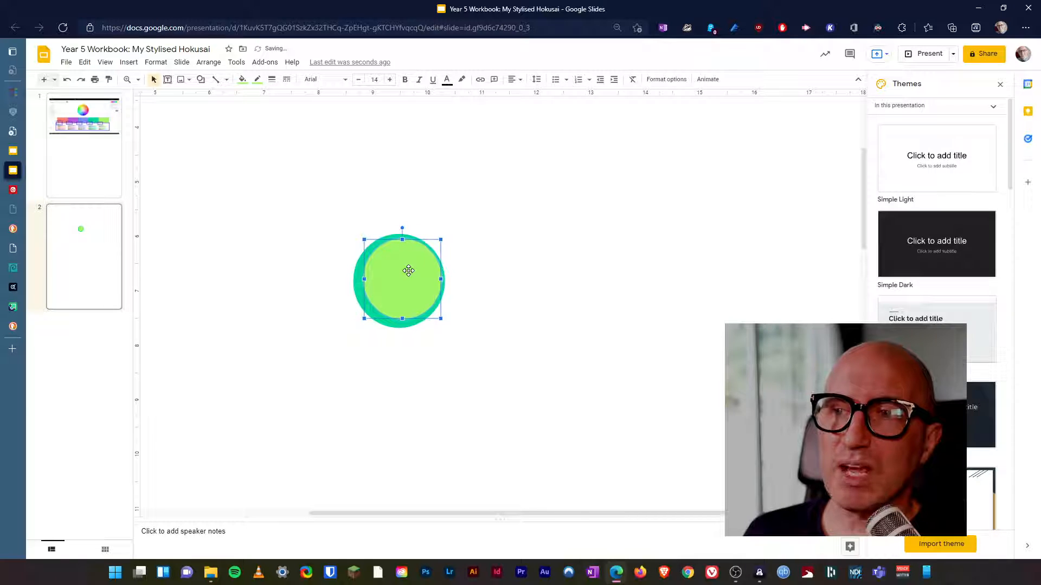
pyautogui.hotkey('shift', 'Left')
pyautogui.hotkey('shift', 'Left')
pyautogui.hotkey('shift', 'Down')
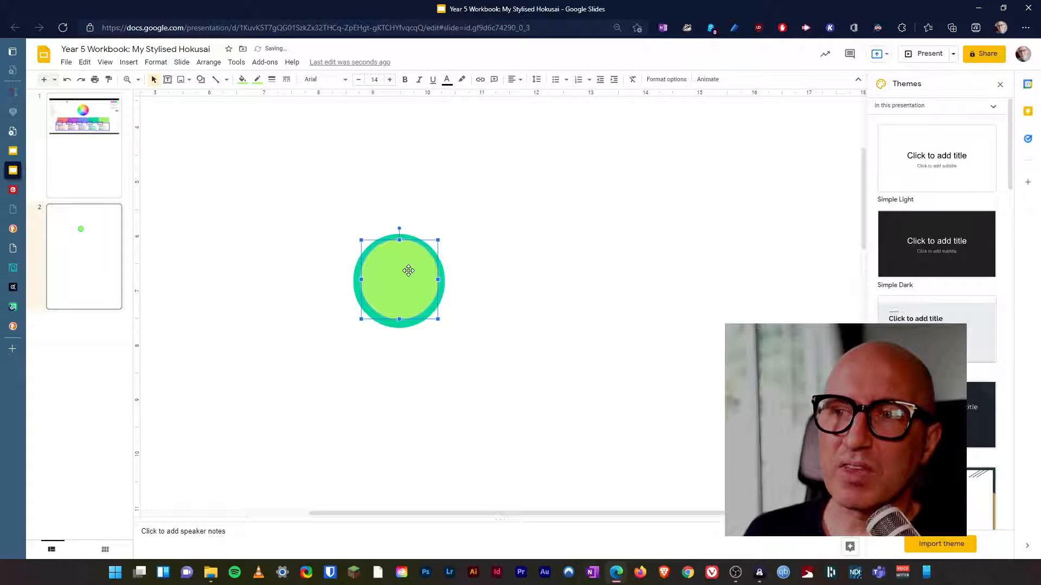
pyautogui.hotkey('shift', 'Down')
pyautogui.hotkey('shift', 'Down')
pyautogui.hotkey('shift', 'Left')
pyautogui.hotkey('shift', 'Left')
pyautogui.hotkey('shift', 'Left')
pyautogui.hotkey('shift', 'Down')
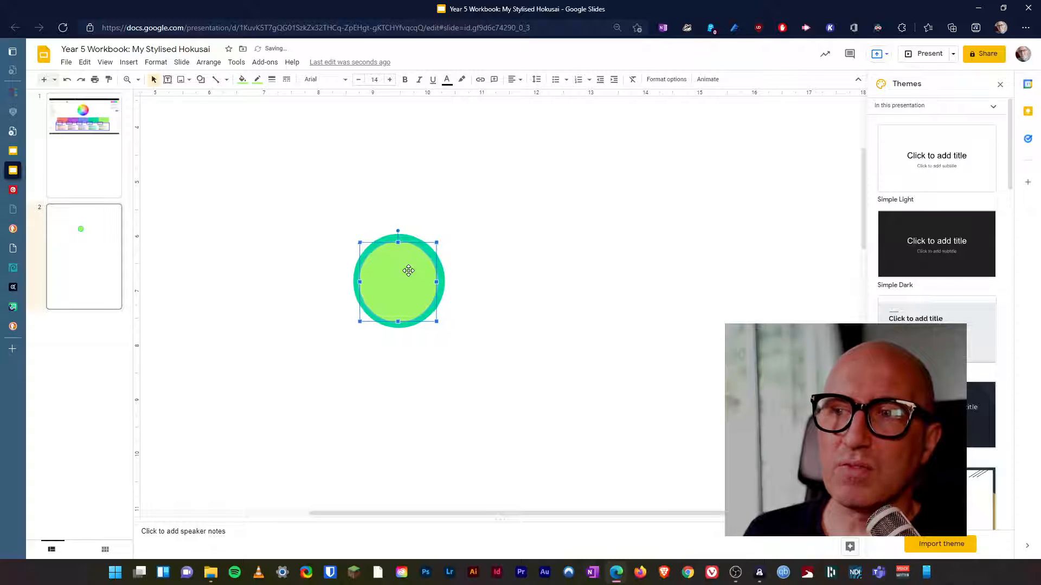
pyautogui.hotkey('shift', 'Down')
pyautogui.hotkey('shift', 'Right')
pyautogui.hotkey('shift', 'Up')
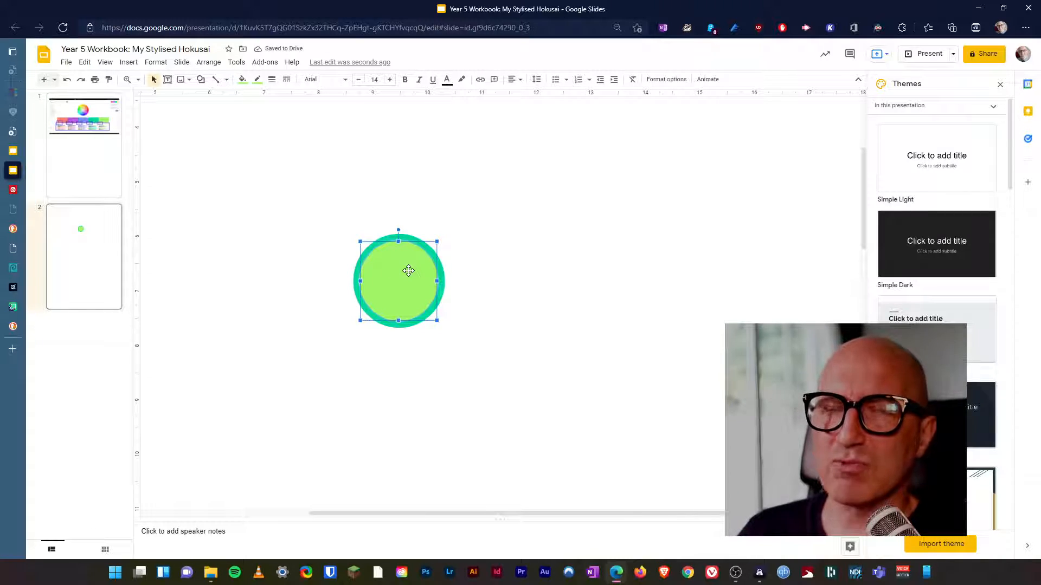
pyautogui.click(491, 270)
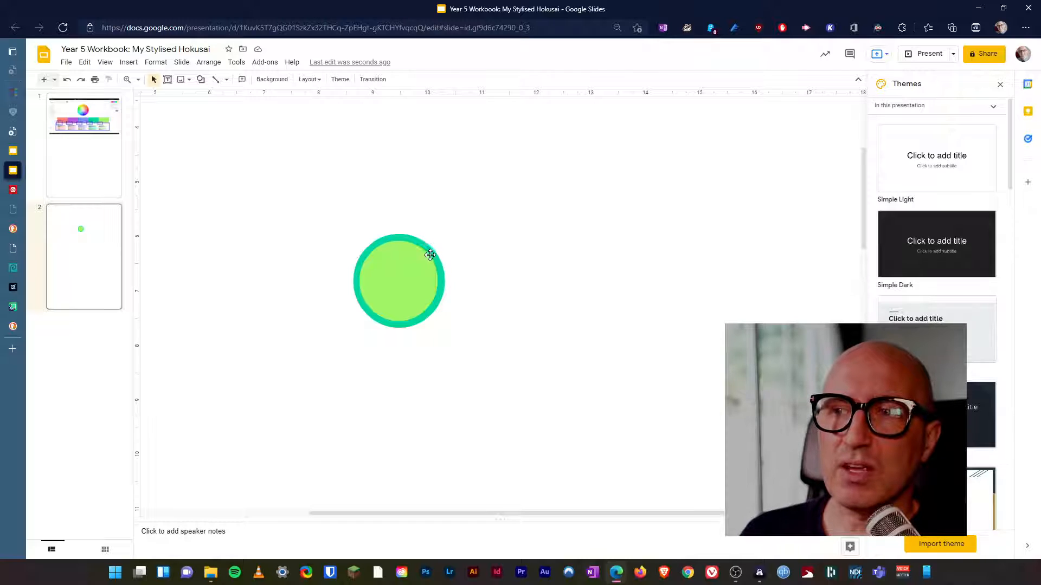
# Duplicate the lime circle, place the copy beside the concentric circles, and shrink it to about three quarters of its size.
pyautogui.click(386, 287)
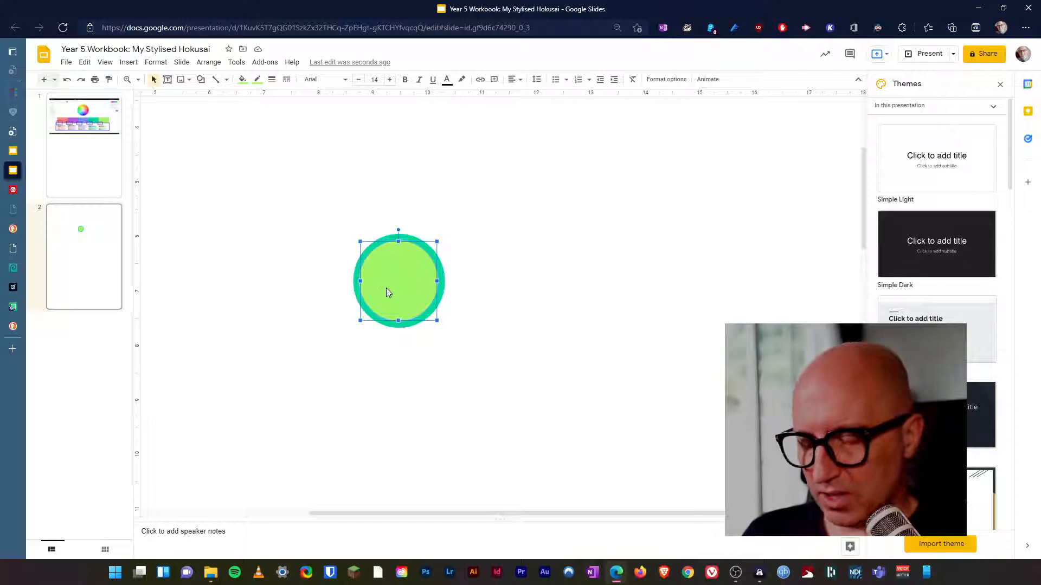
pyautogui.moveTo(386, 288); pyautogui.dragTo(492, 290)
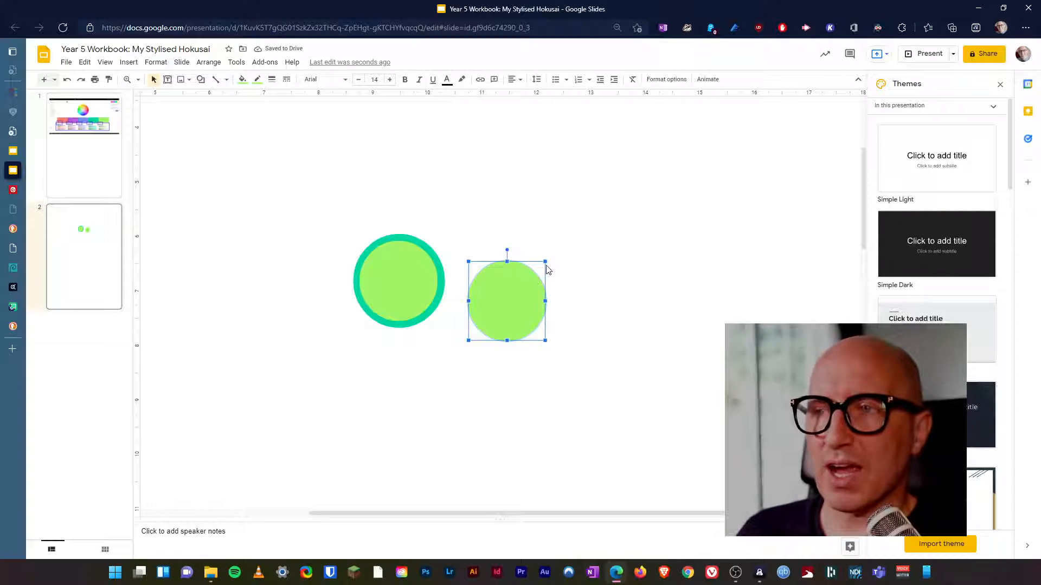
pyautogui.moveTo(546, 260); pyautogui.dragTo(526, 281)
# Move the small lime circle left and up until it overlaps the right edge of the concentric circles.
pyautogui.press('Left')
pyautogui.press('Left')
pyautogui.press('Left')
pyautogui.press('Left')
pyautogui.press('Left')
pyautogui.press('Left')
pyautogui.press('Left')
pyautogui.press('Left')
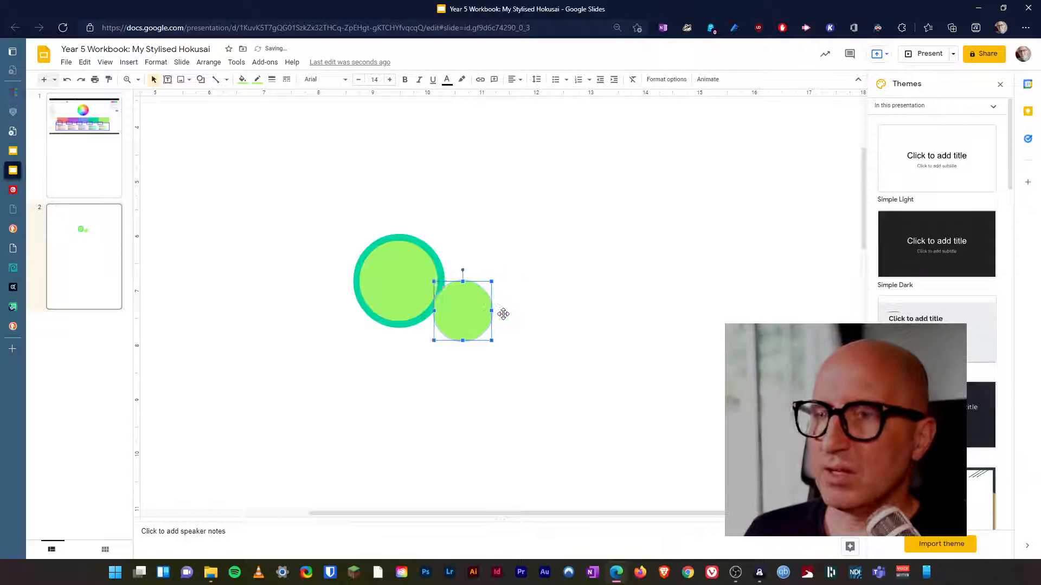
pyautogui.press('Up')
pyautogui.press('Up')
pyautogui.press('Up')
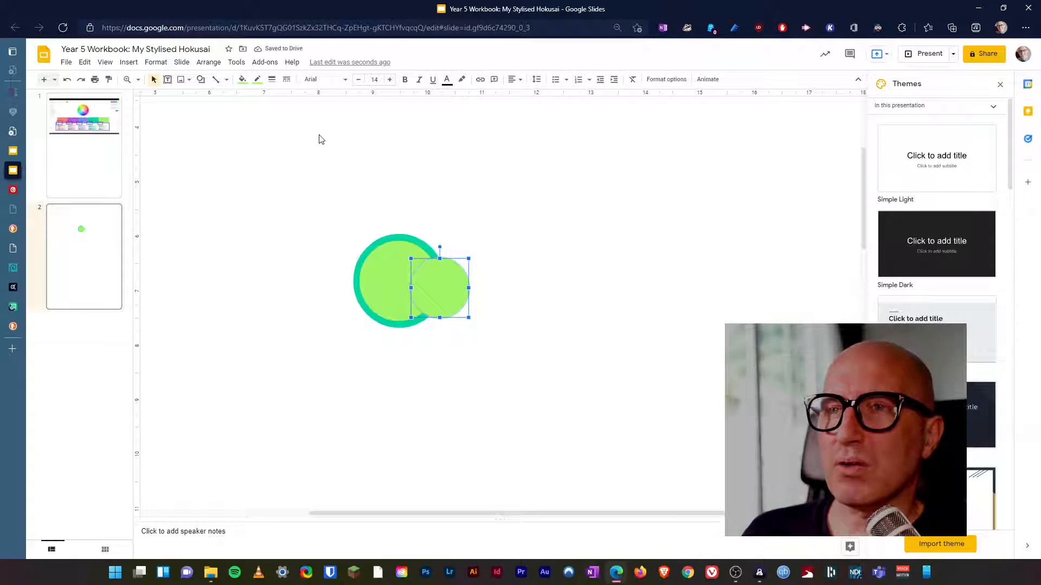
# Fill the small circle with the custom green #00D69D and move it left inside the larger lime circle.
pyautogui.click(241, 80)
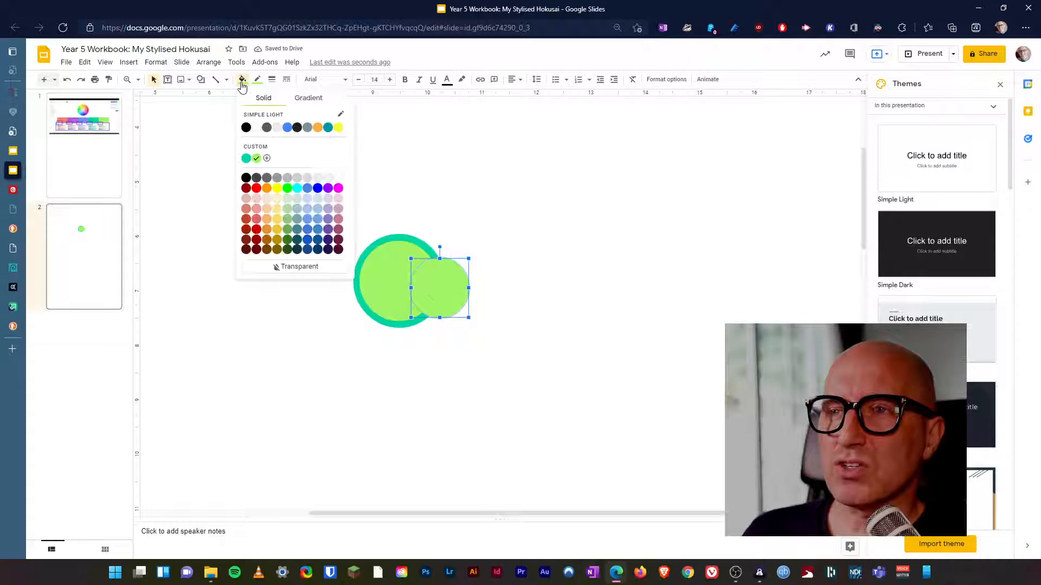
pyautogui.click(246, 158)
pyautogui.press('Left')
pyautogui.press('Left')
pyautogui.press('Left')
pyautogui.press('Left')
pyautogui.press('Left')
pyautogui.press('Left')
pyautogui.press('Left')
pyautogui.press('Left')
pyautogui.press('Left')
pyautogui.press('Left')
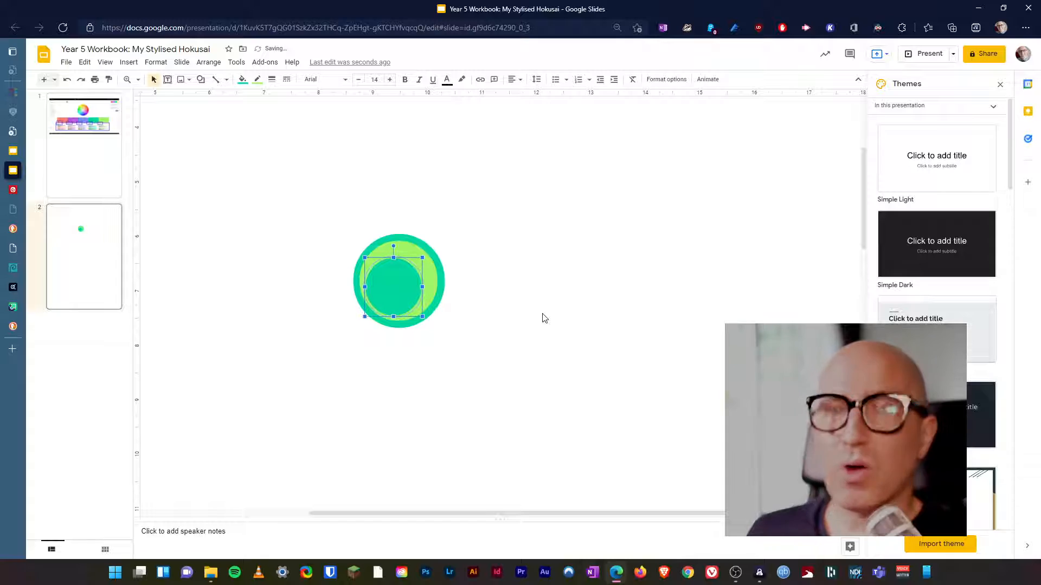
# Centre the small green circle within the lime circle and nudge the lime circle slightly to the right.
pyautogui.press('Up')
pyautogui.press('Right')
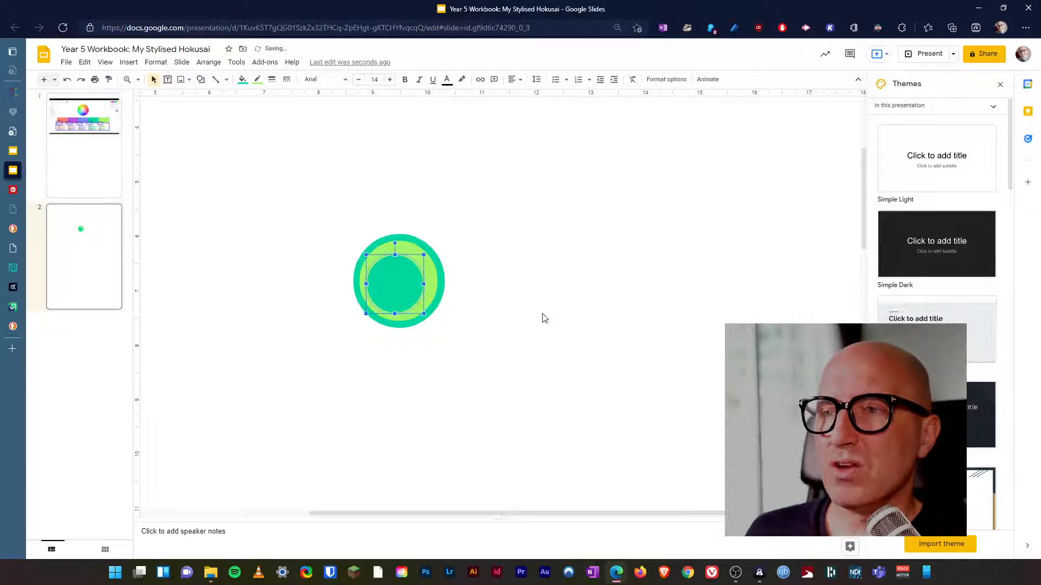
pyautogui.press('Up')
pyautogui.press('Right')
pyautogui.press('Up')
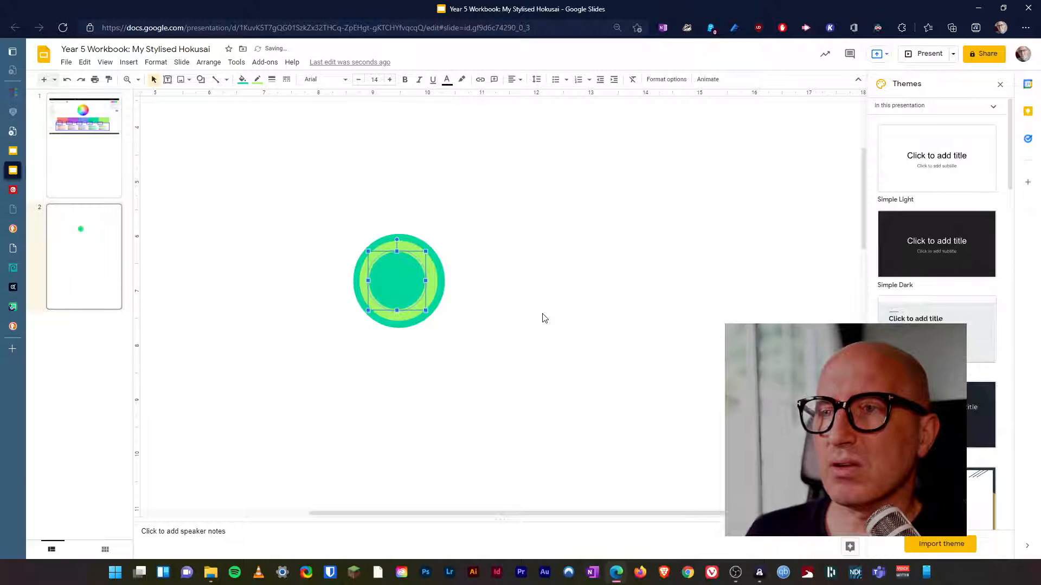
pyautogui.press('Right')
pyautogui.press('Up')
pyautogui.press('Right')
pyautogui.press('Right')
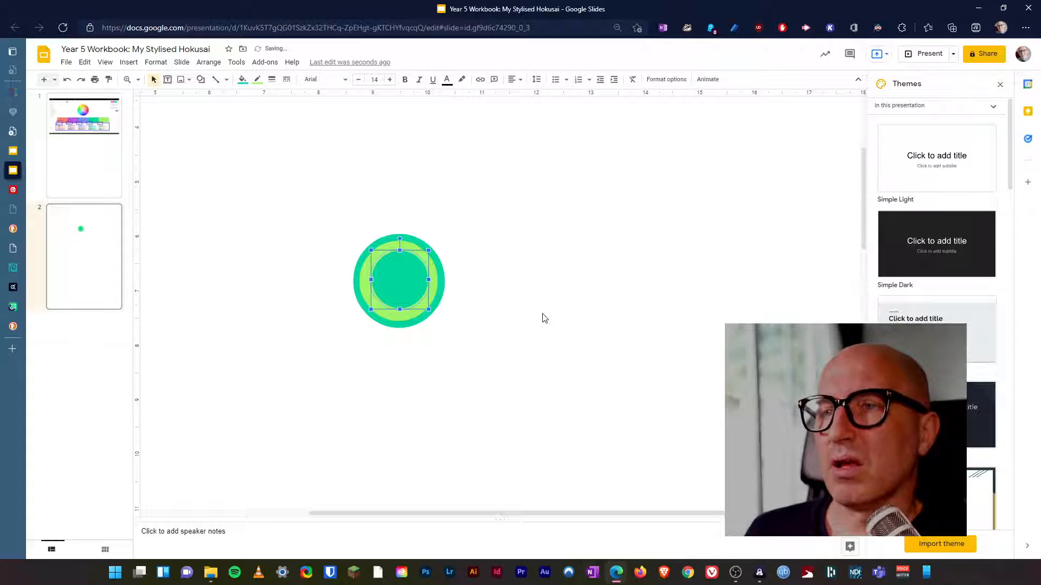
pyautogui.click(434, 293)
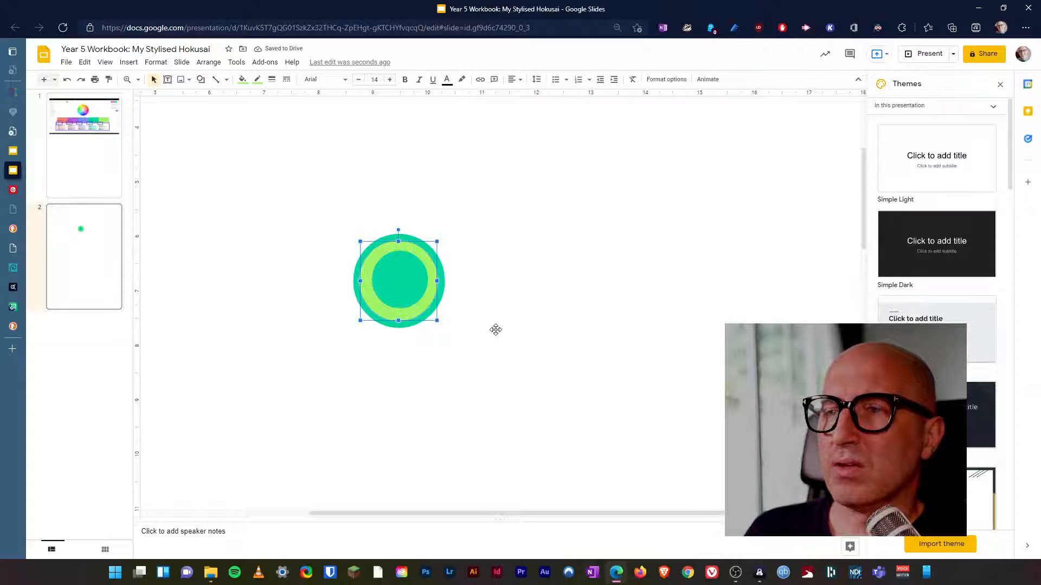
pyautogui.press('Right')
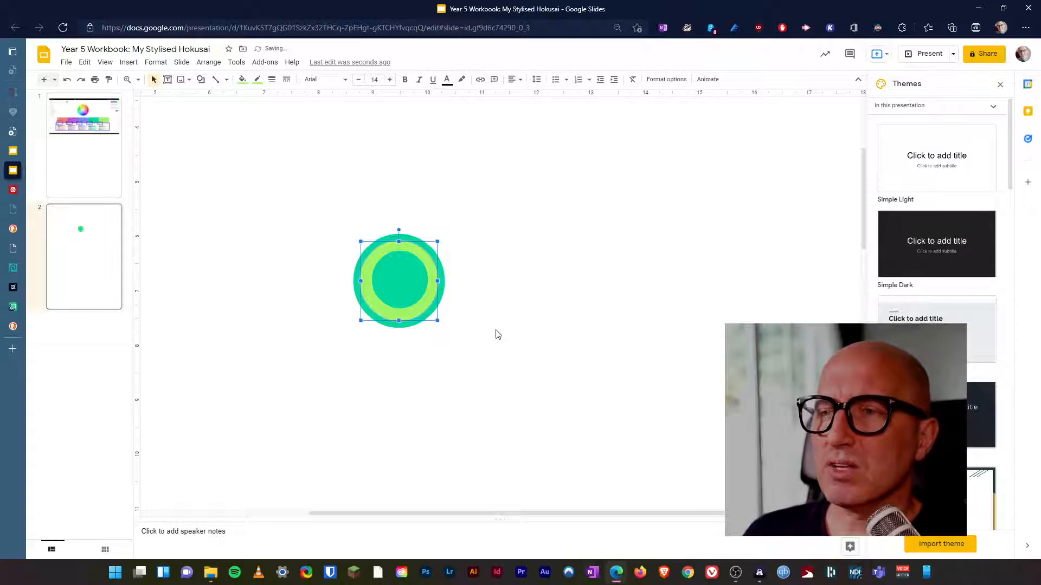
# Fine-tune the positions of the lime circle and the inner green circle so that all three circles are concentric.
pyautogui.click(498, 335)
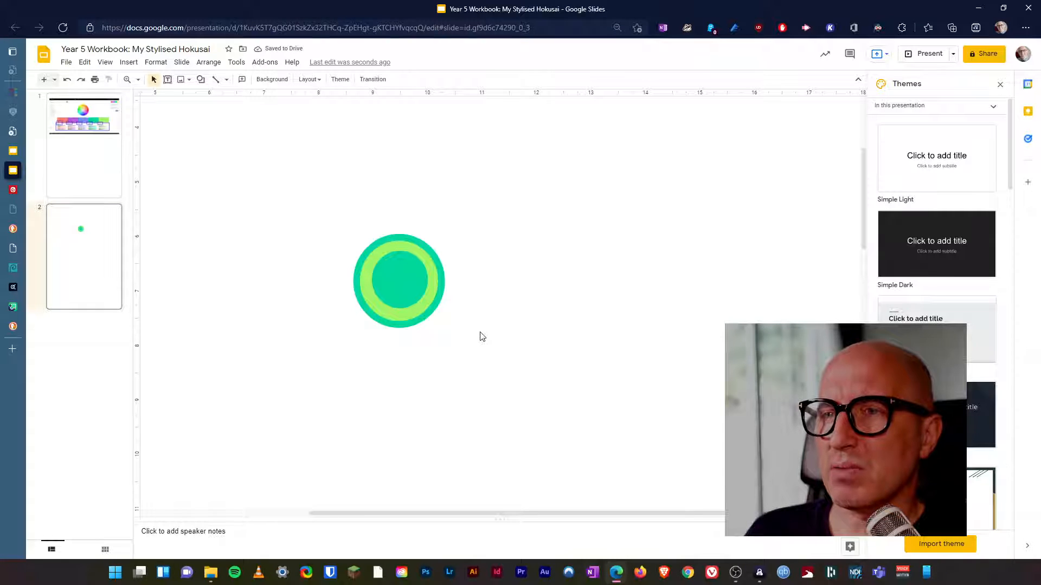
pyautogui.click(397, 319)
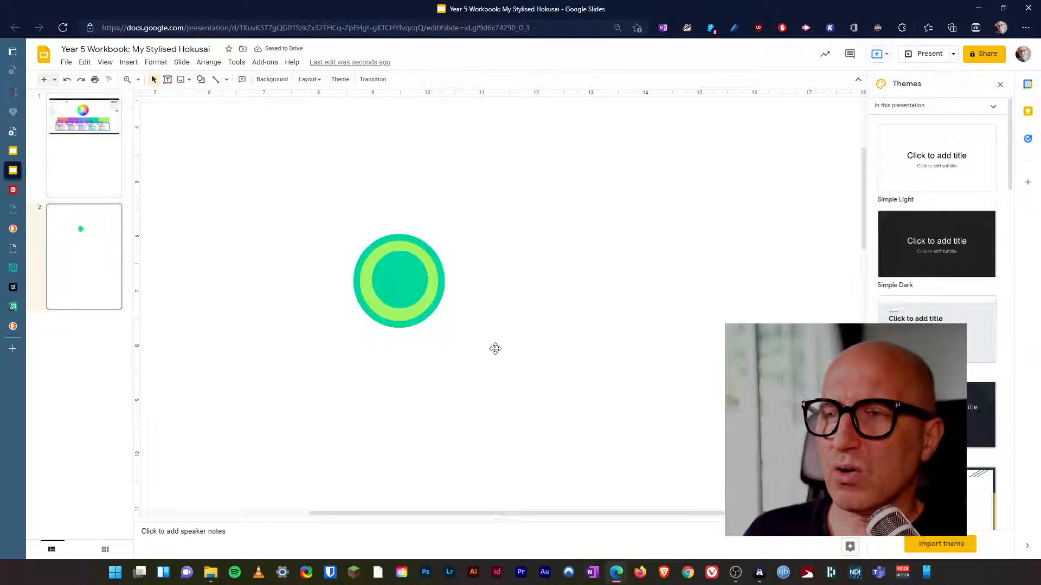
pyautogui.press('Down')
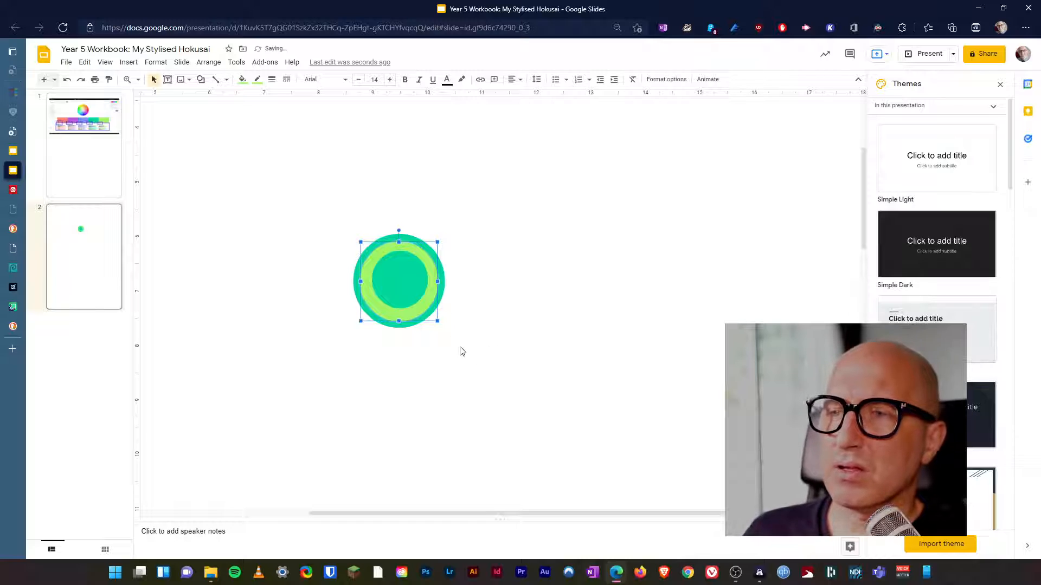
pyautogui.moveTo(413, 315); pyautogui.dragTo(415, 314)
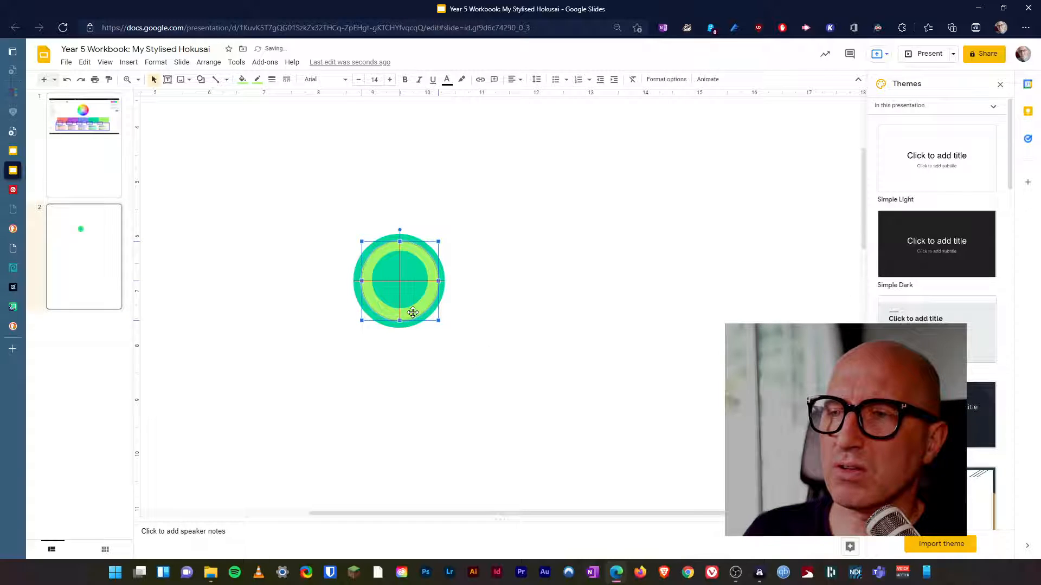
pyautogui.click(404, 296)
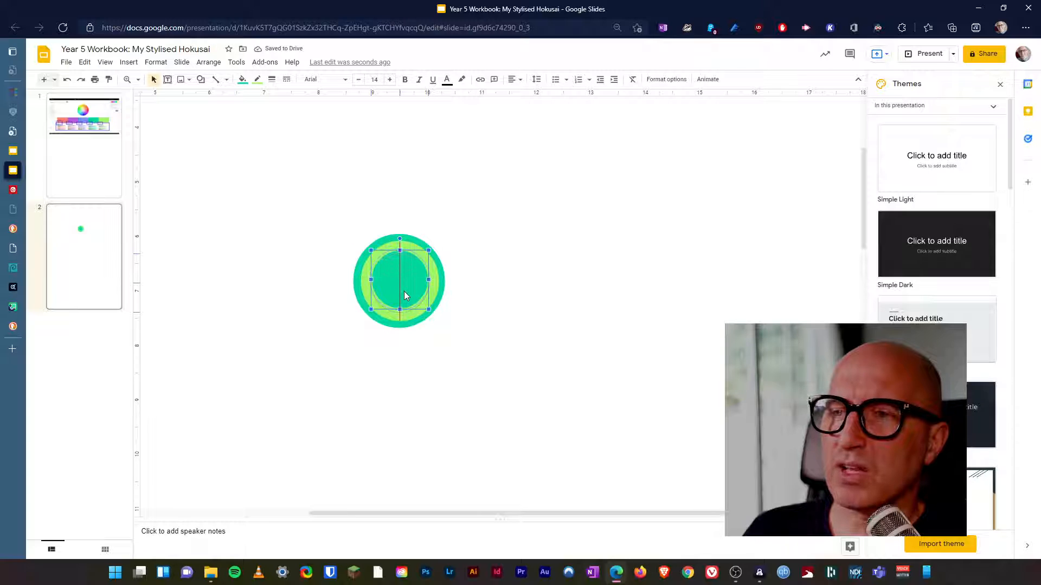
pyautogui.moveTo(406, 293); pyautogui.dragTo(406, 294)
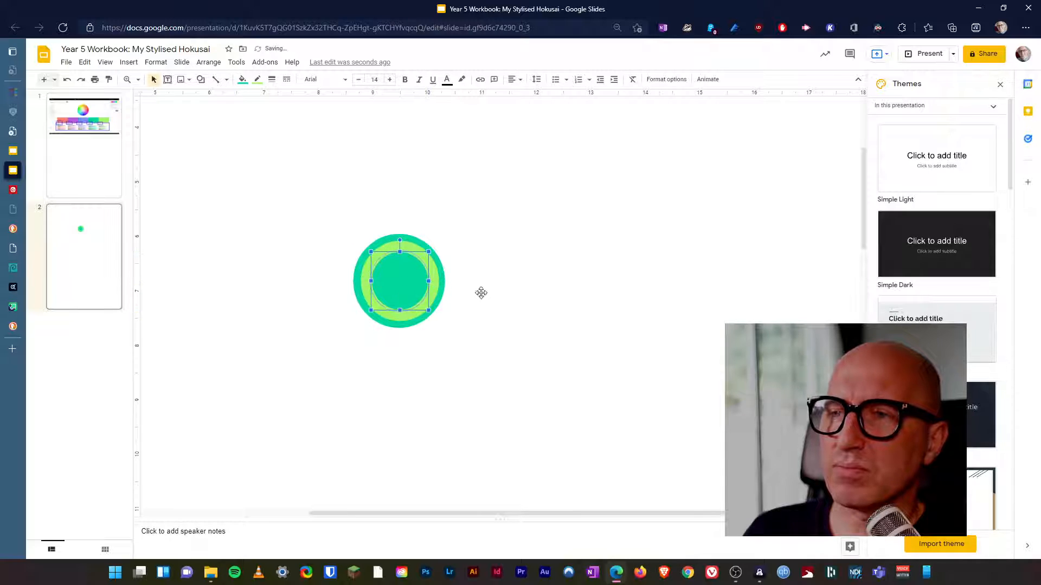
pyautogui.click(529, 294)
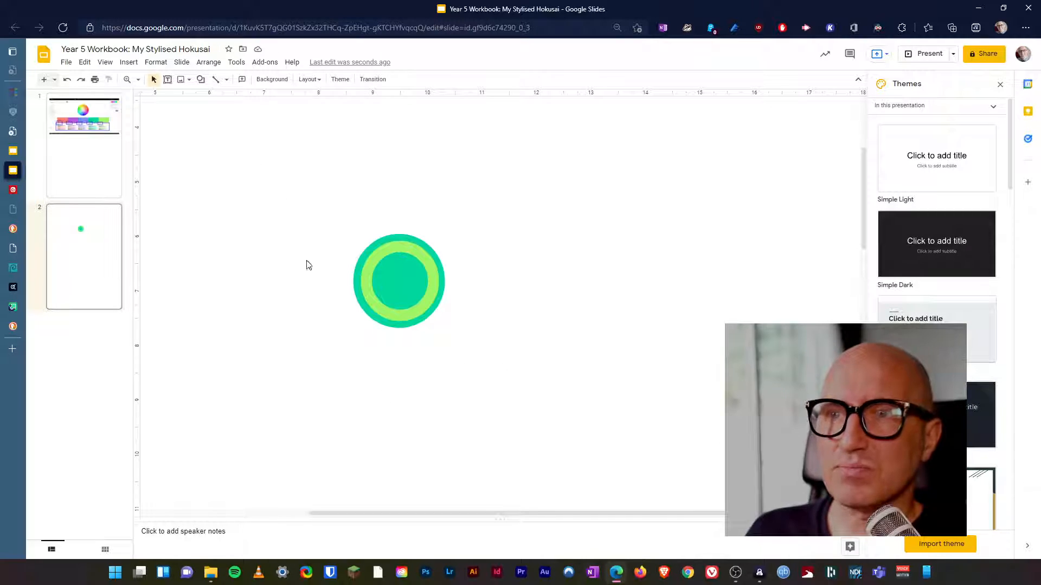
# Duplicate the inner green circle, placing the copy beside the concentric circles, and fill the copy with the custom lime green.
pyautogui.click(414, 287)
pyautogui.moveTo(415, 291); pyautogui.dragTo(491, 299)
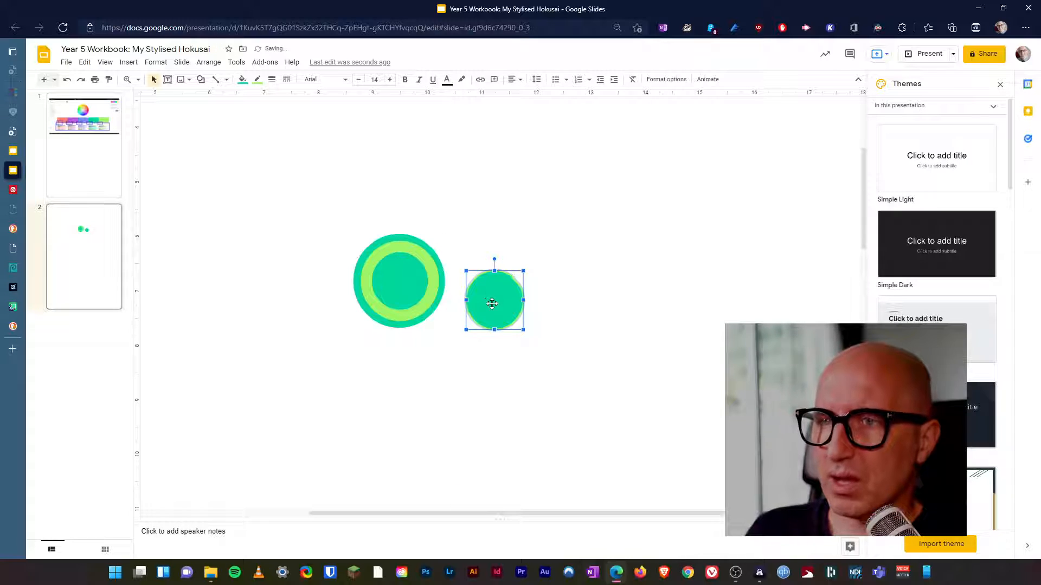
pyautogui.click(243, 80)
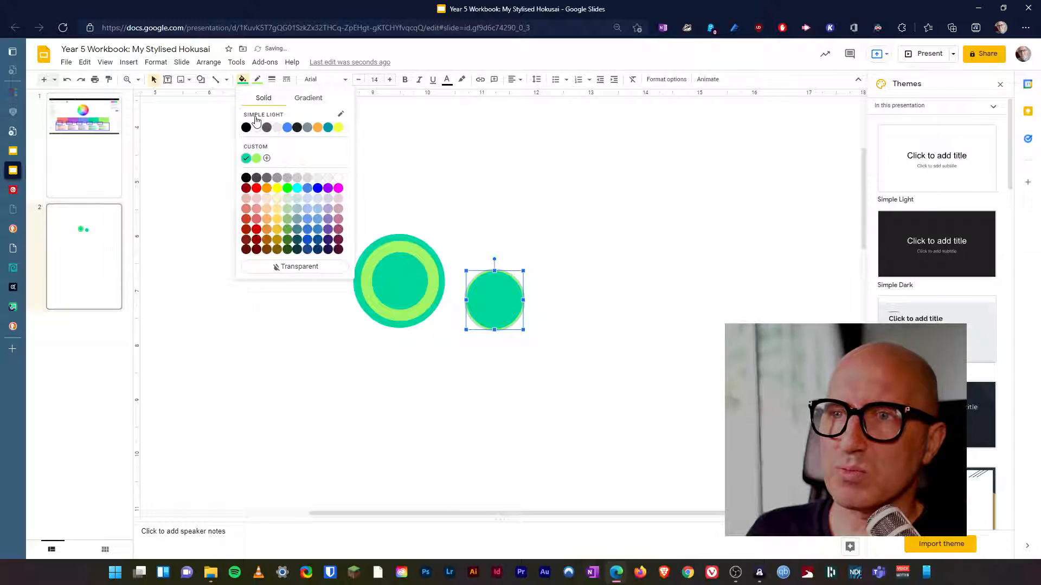
pyautogui.click(256, 158)
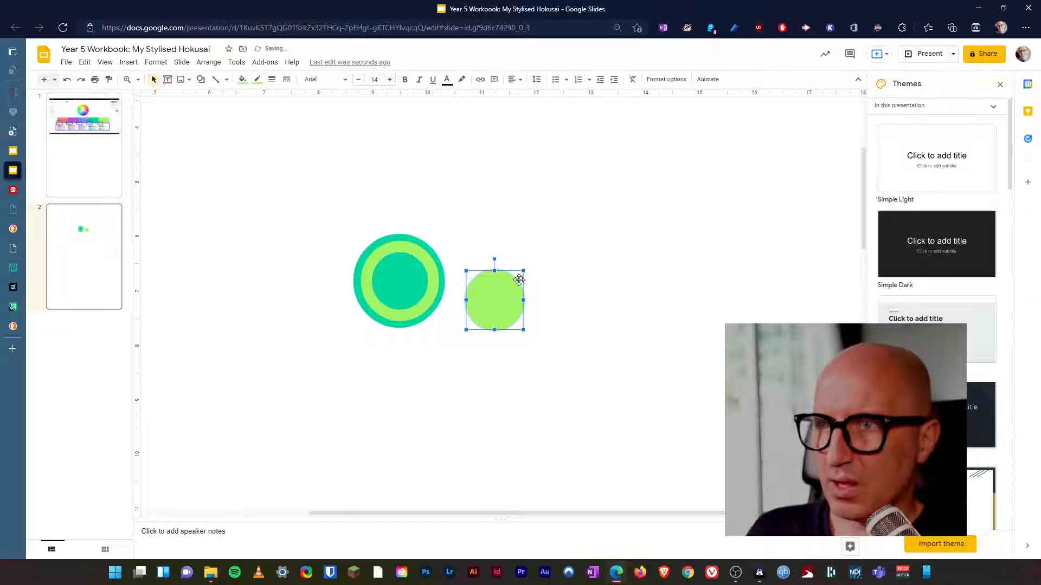
# Shrink the lime copy to about three quarters of its size and move it left into the inner green circle.
pyautogui.moveTo(523, 270); pyautogui.dragTo(509, 286)
pyautogui.press('Up')
pyautogui.press('Left')
pyautogui.press('Left')
pyautogui.press('Left')
pyautogui.press('Left')
pyautogui.press('Left')
pyautogui.press('Left')
pyautogui.press('Left')
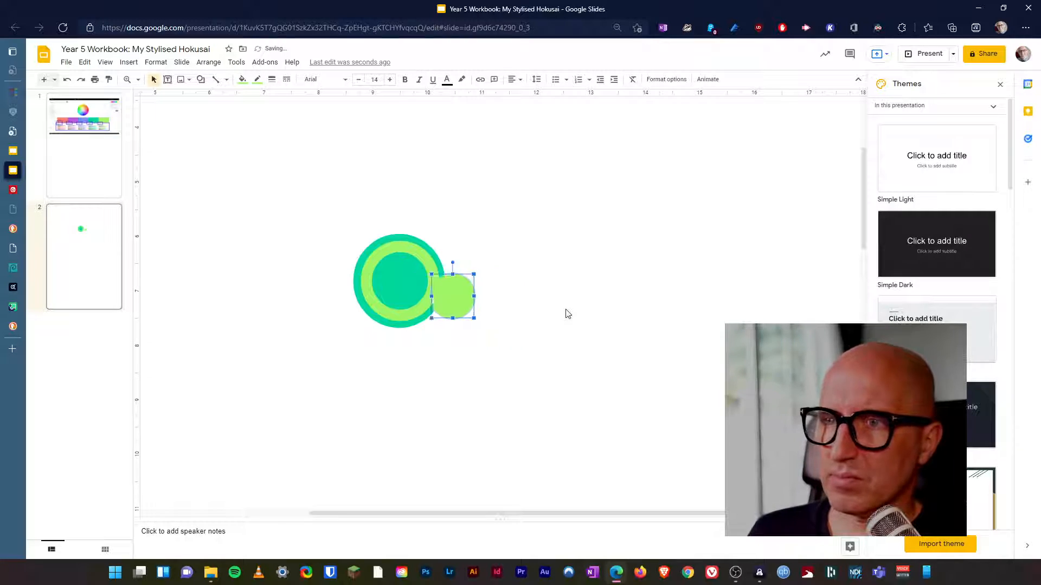
pyautogui.press('Up')
pyautogui.press('Up')
pyautogui.press('Down')
pyautogui.press('Down')
pyautogui.press('Down')
pyautogui.press('Down')
pyautogui.press('Down')
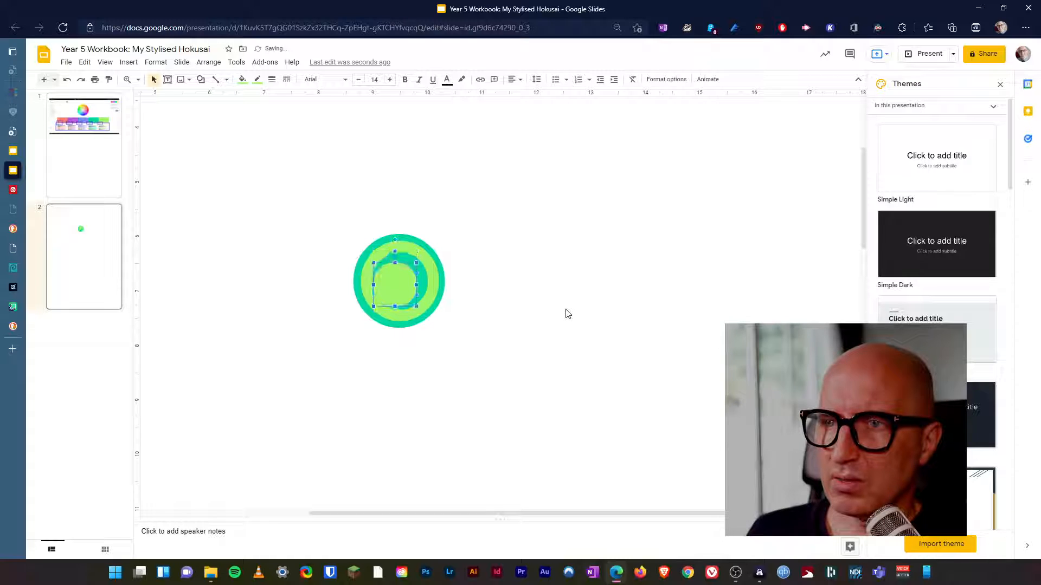
# Centre the small lime circle within the inner green circle and deselect it.
pyautogui.press('Right')
pyautogui.press('Right')
pyautogui.press('Up')
pyautogui.press('Up')
pyautogui.press('Up')
pyautogui.press('Up')
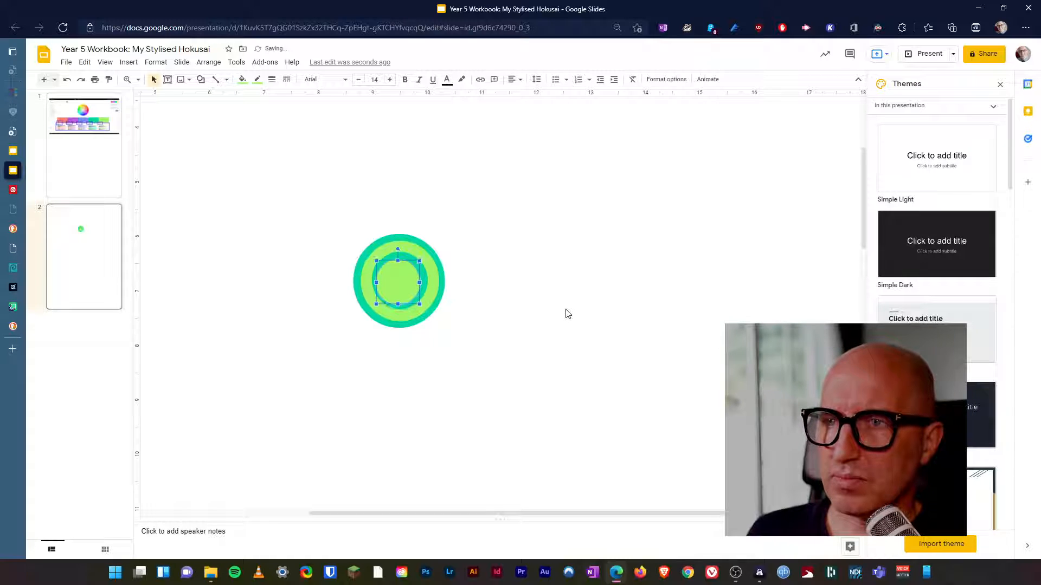
pyautogui.press('Right')
pyautogui.press('Right')
pyautogui.press('Right')
pyautogui.press('Right')
pyautogui.press('Up')
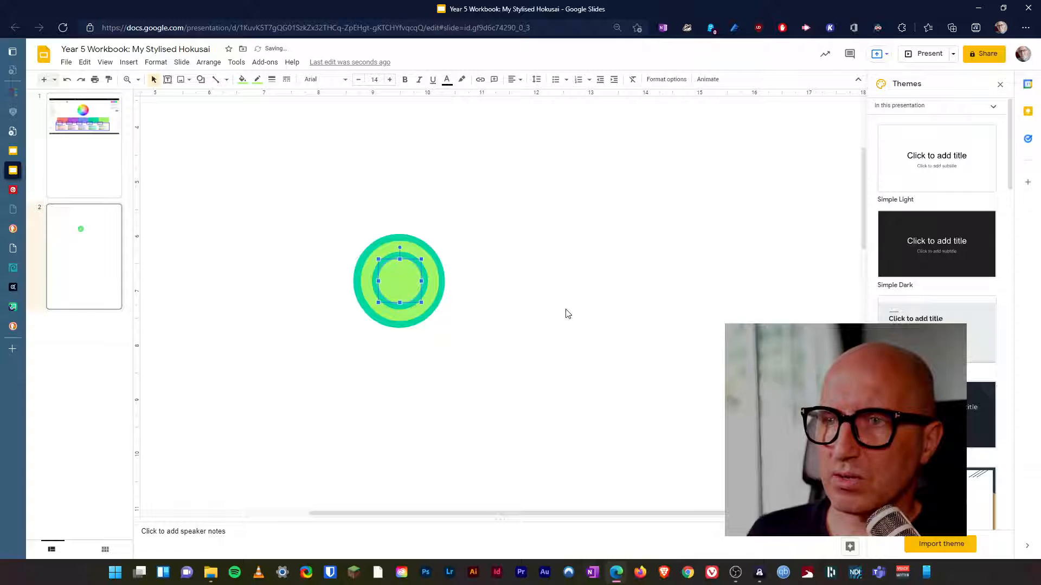
pyautogui.click(559, 312)
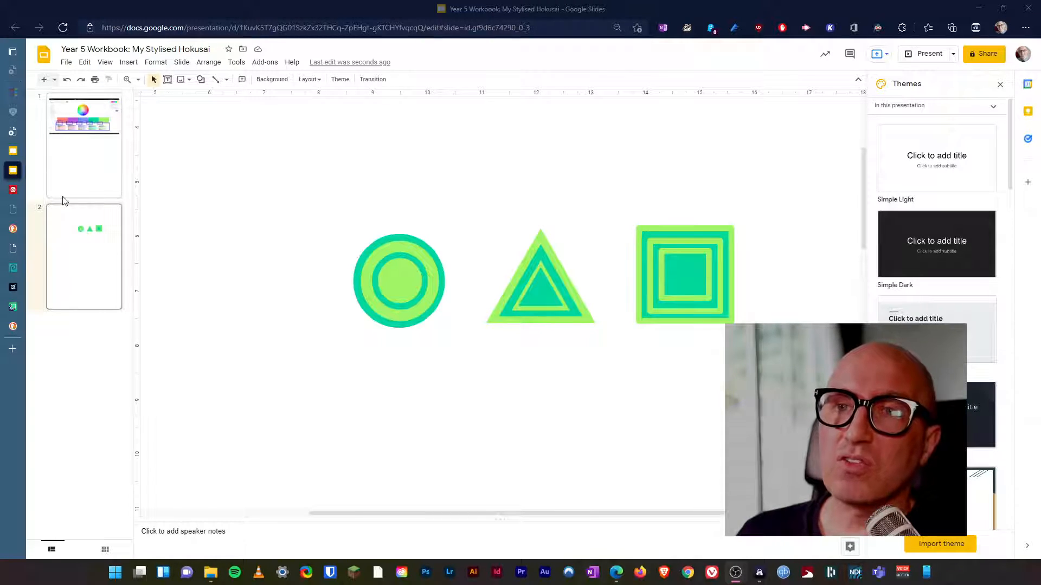
# Switch to the Hokusai Waves Phone Background presentation and view slide 9 on building and grouping a double layer of circles.
pyautogui.click(13, 153)
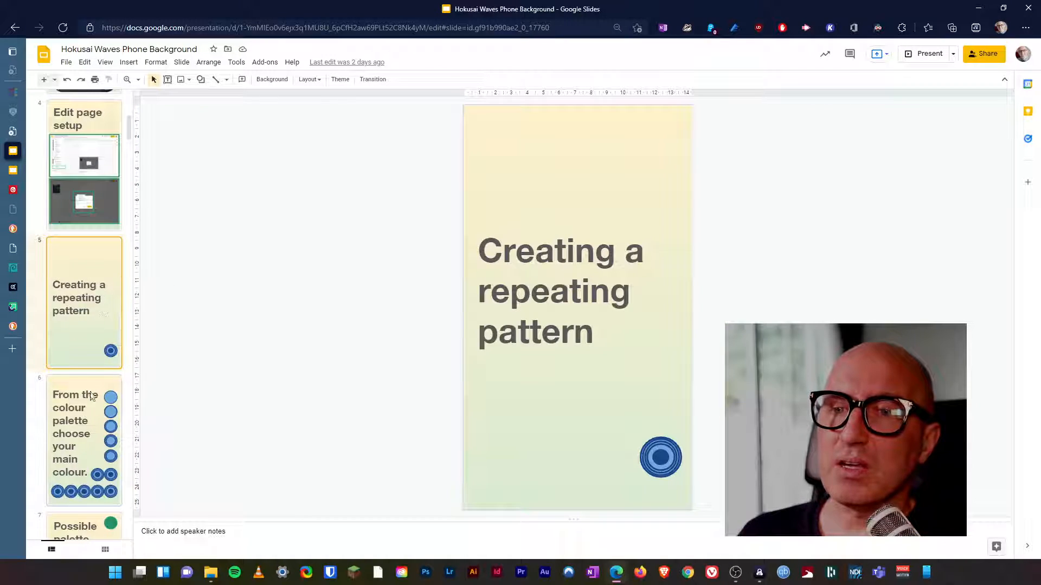
pyautogui.scroll(-5, 85, 424)
pyautogui.scroll(-3, 85, 424)
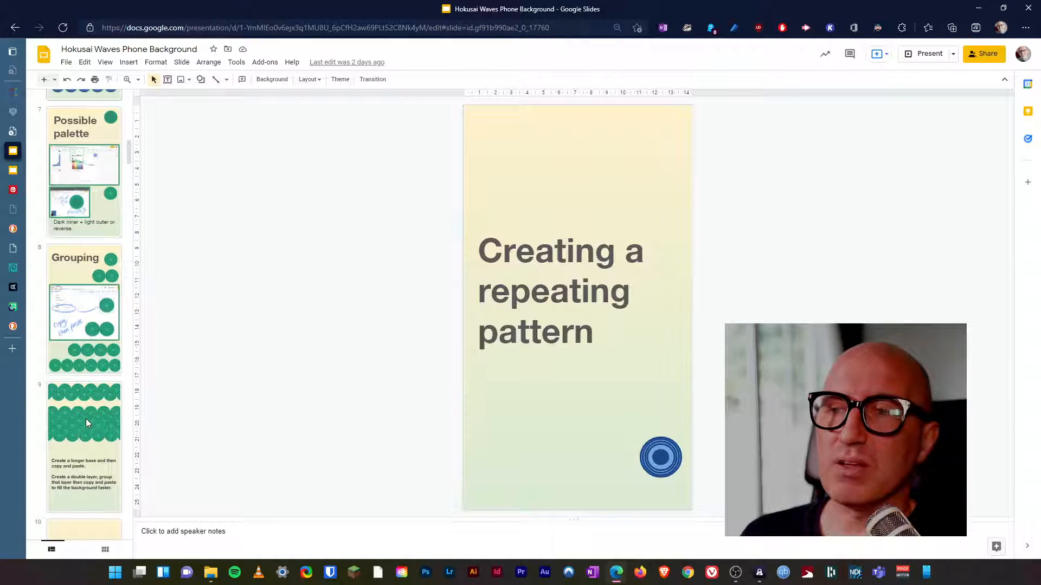
pyautogui.click(86, 418)
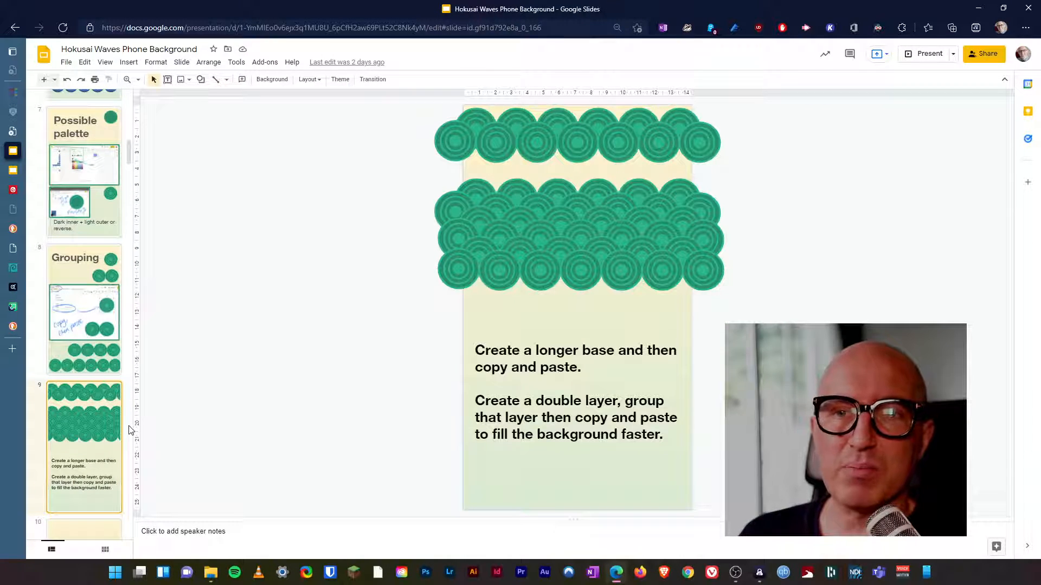
# Examine the finished green and blue wave patterns on slides 13 and 14.
pyautogui.scroll(-10, 130, 430)
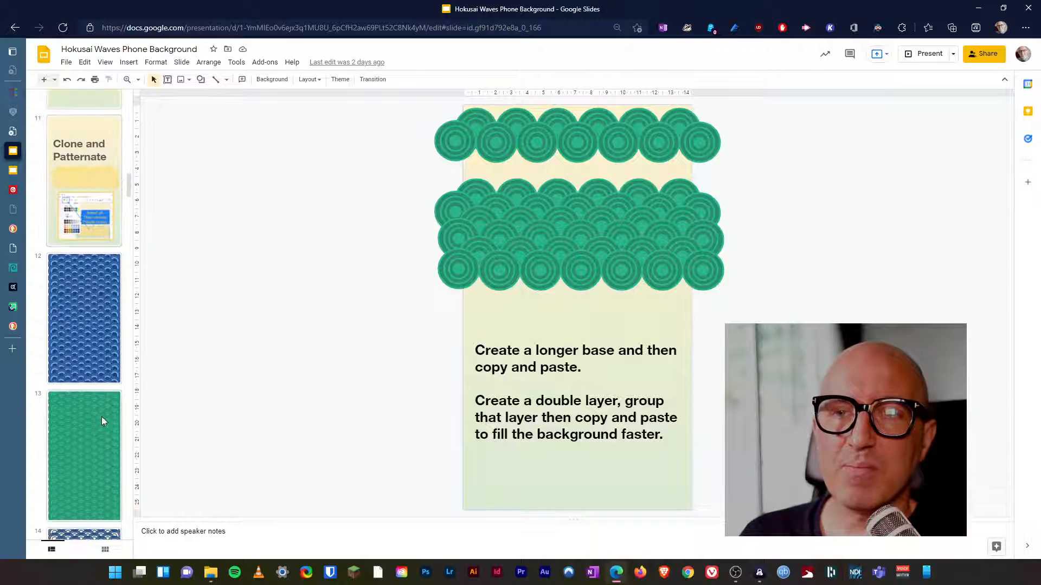
pyautogui.click(103, 420)
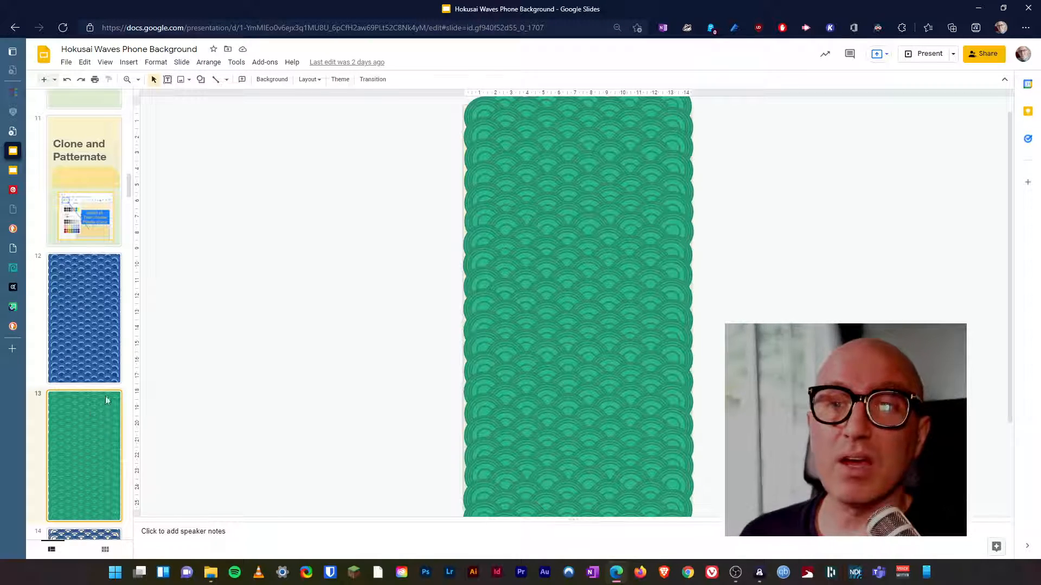
pyautogui.scroll(-4, 105, 400)
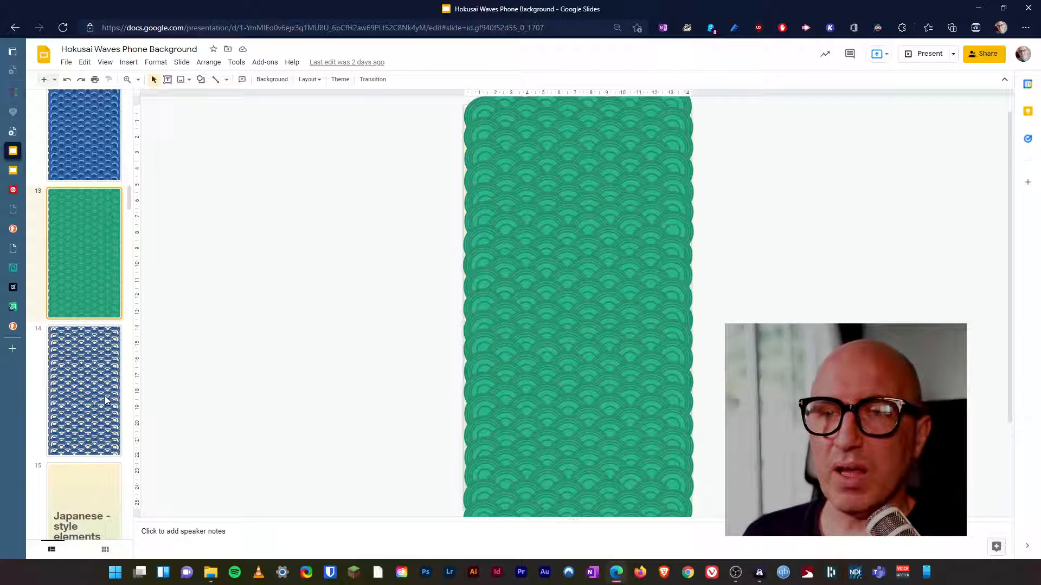
pyautogui.click(105, 400)
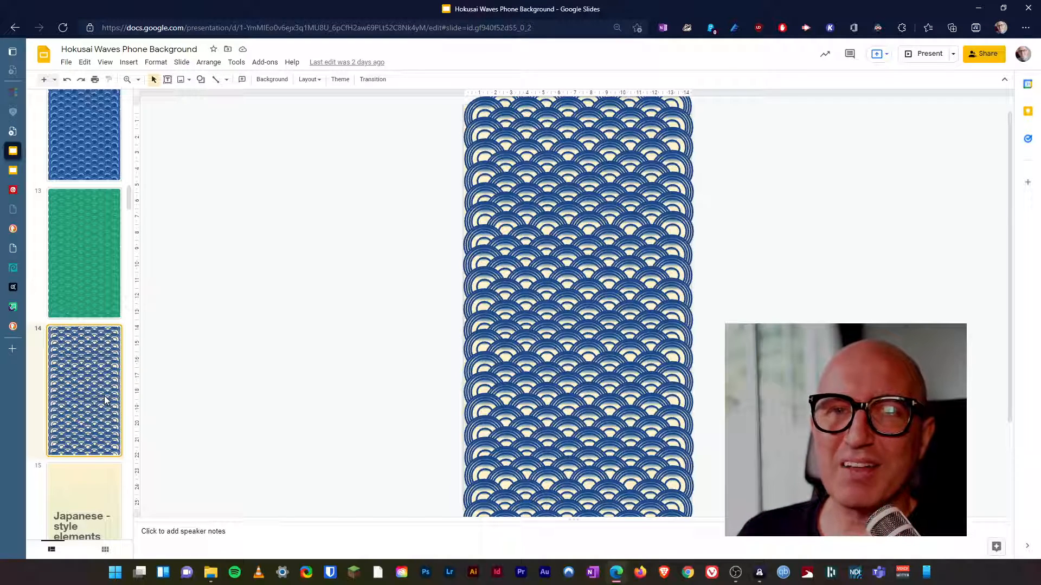
# Go back to the "Creating a repeating pattern" slide and return to the Year 5 Workbook: My Stylised Hokusai presentation.
pyautogui.scroll(20, 105, 400)
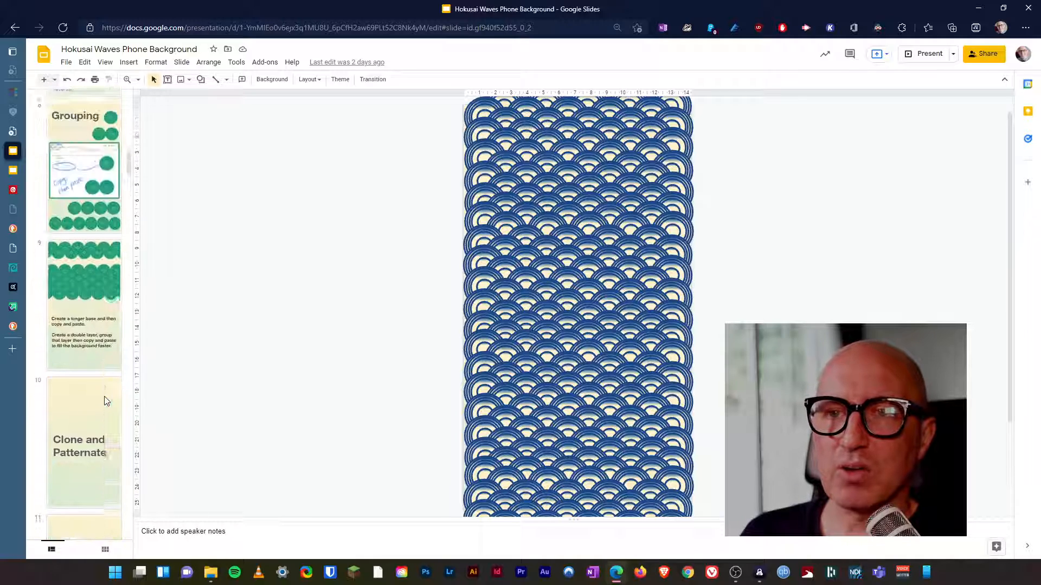
pyautogui.click(107, 235)
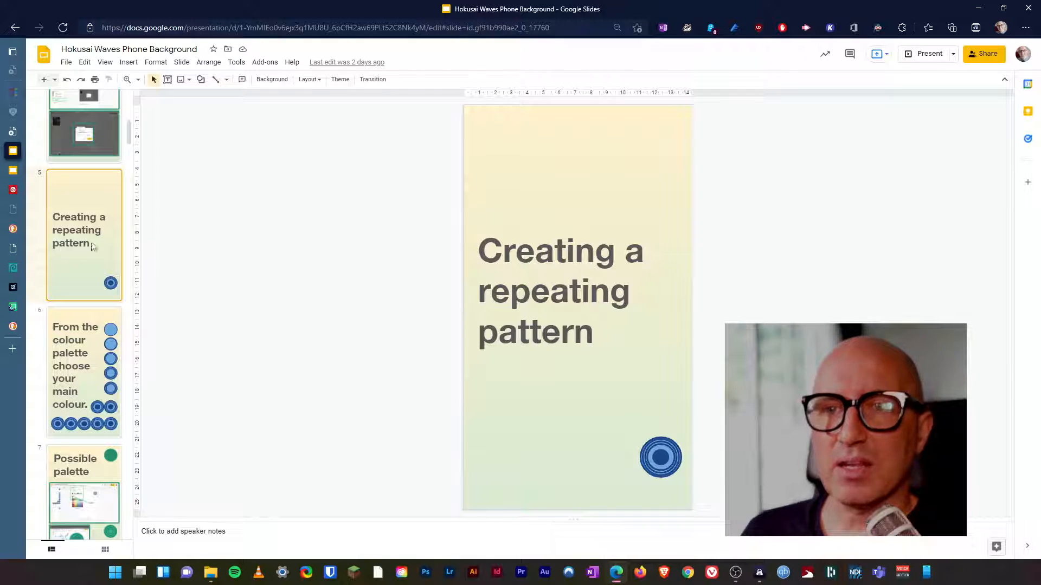
pyautogui.click(13, 170)
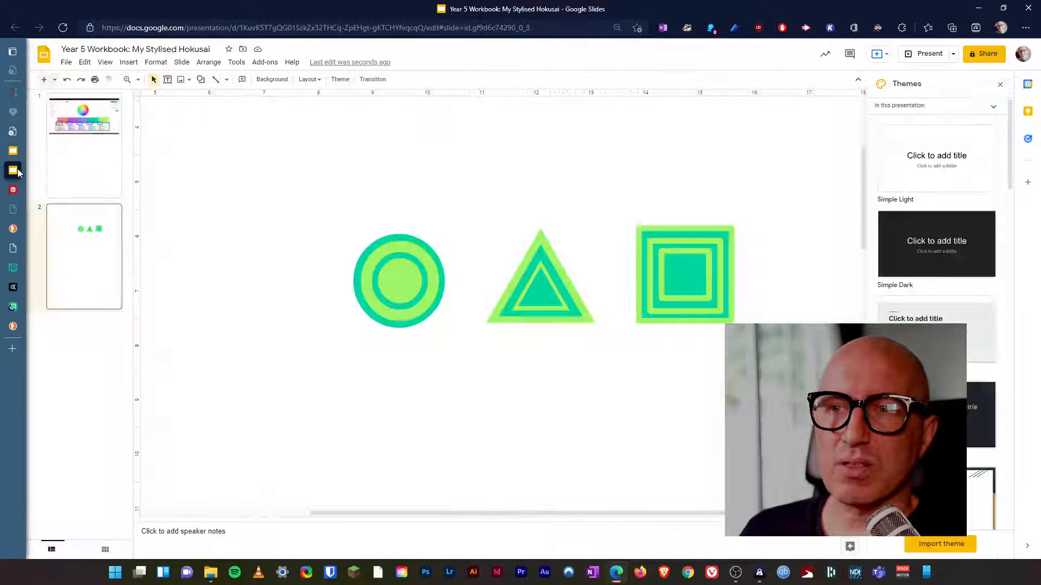